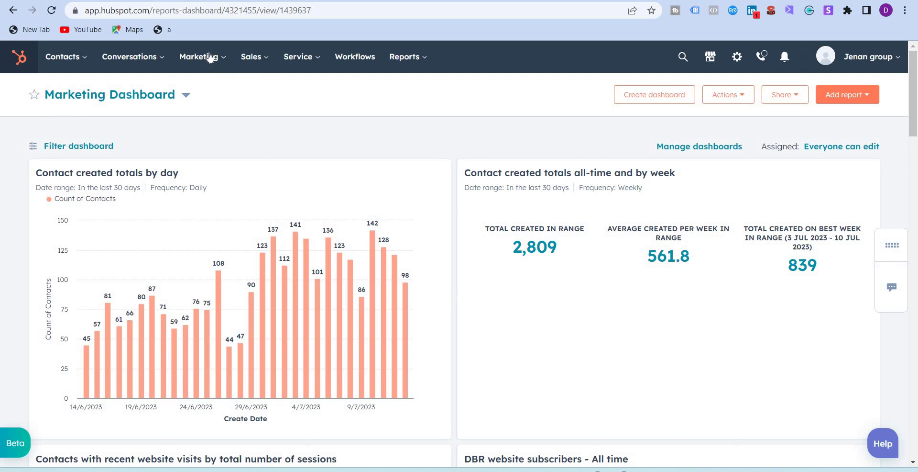
# From the marketing email list, begin a new email and choose the Regular type
pyautogui.moveTo(211, 61)
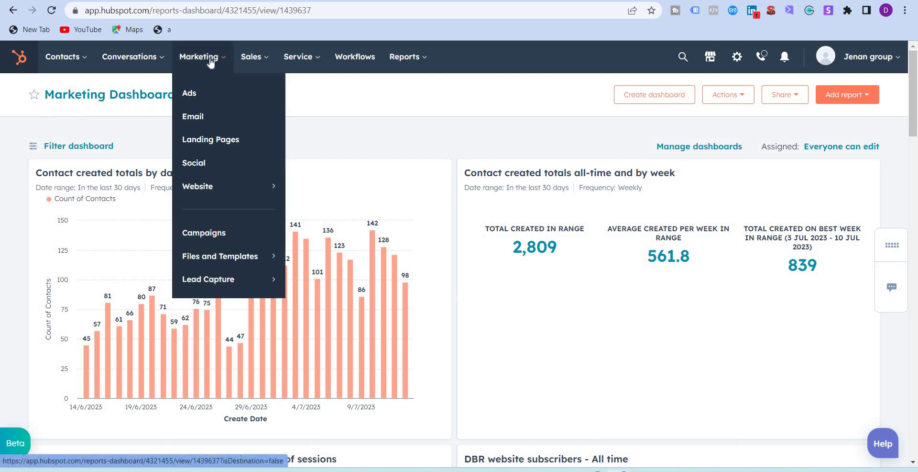
pyautogui.click(217, 116)
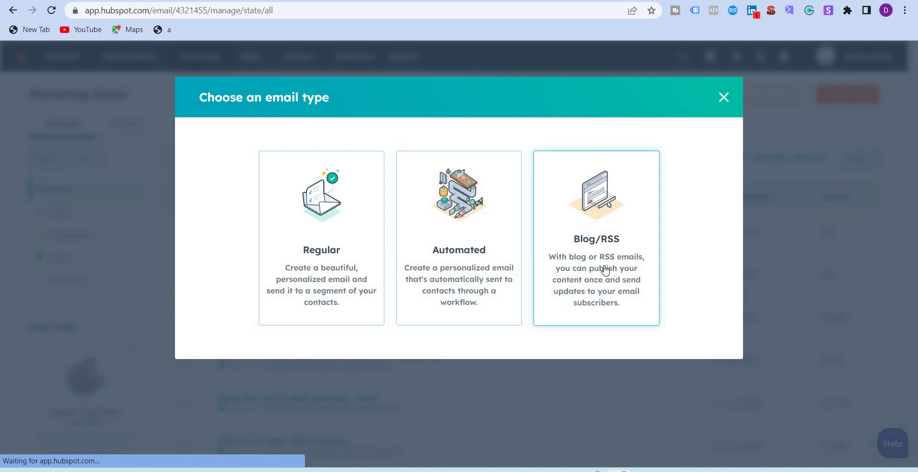
pyautogui.click(324, 266)
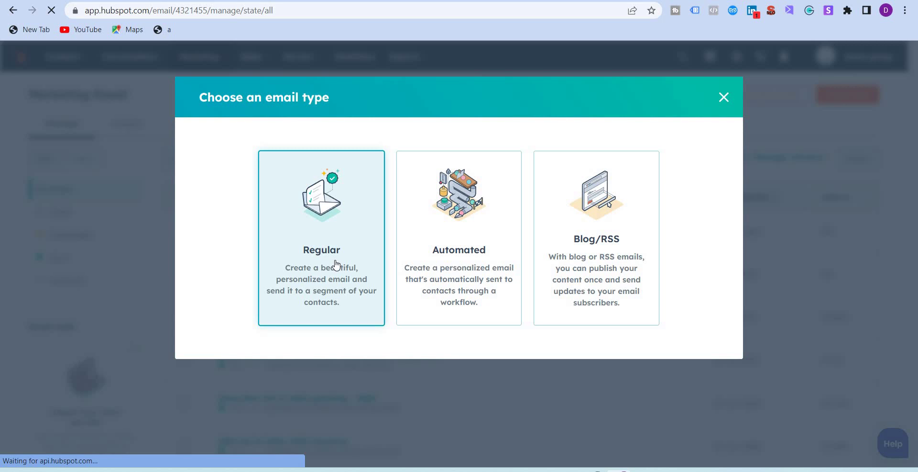
pyautogui.click(337, 263)
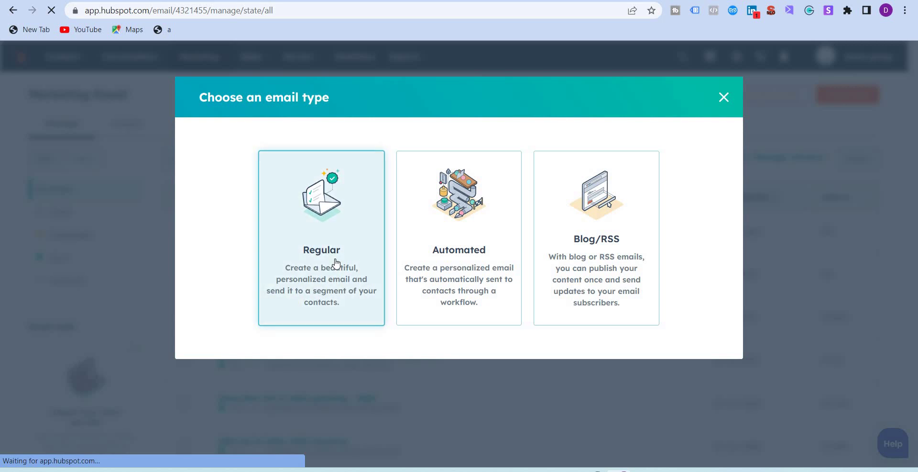
pyautogui.click(307, 275)
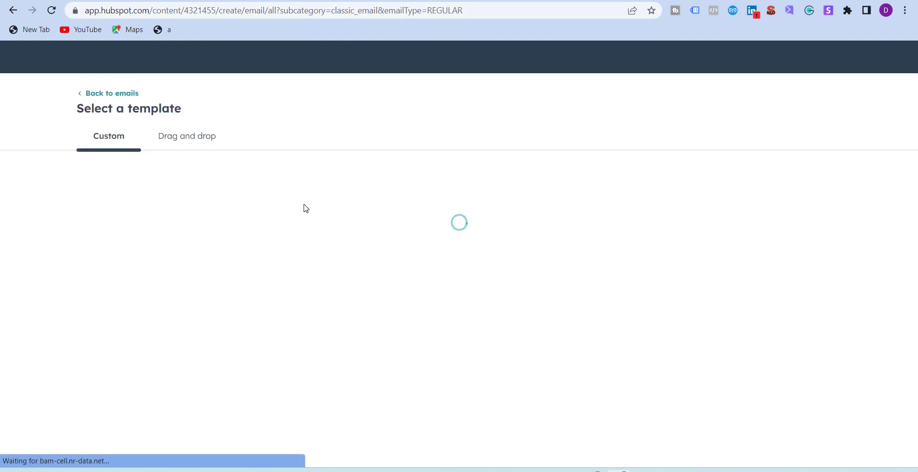
# Switch to the Drag and drop templates, close the welcome tour, and browse the gallery
pyautogui.click(170, 138)
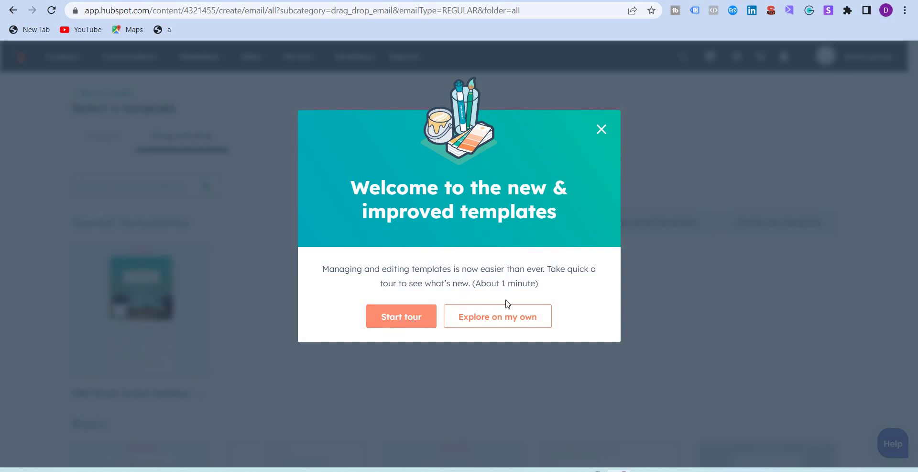
pyautogui.click(598, 132)
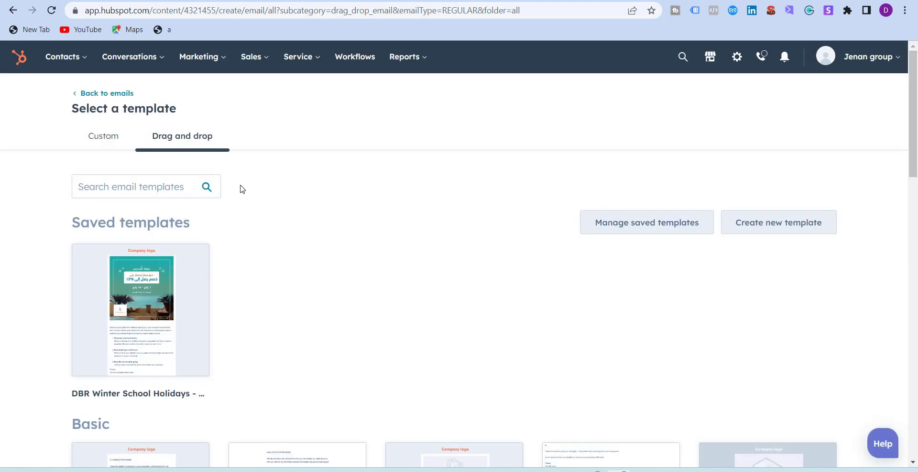
pyautogui.scroll(-10, 248, 258)
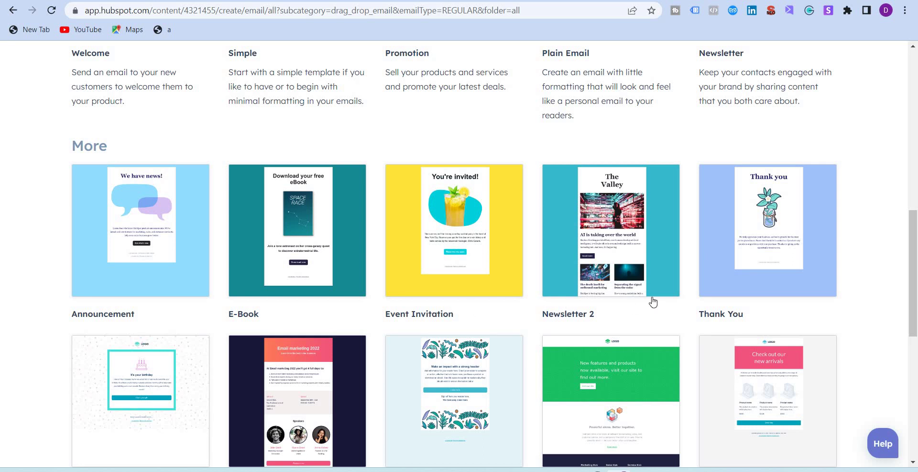
pyautogui.scroll(-5, 653, 303)
pyautogui.scroll(-3, 648, 294)
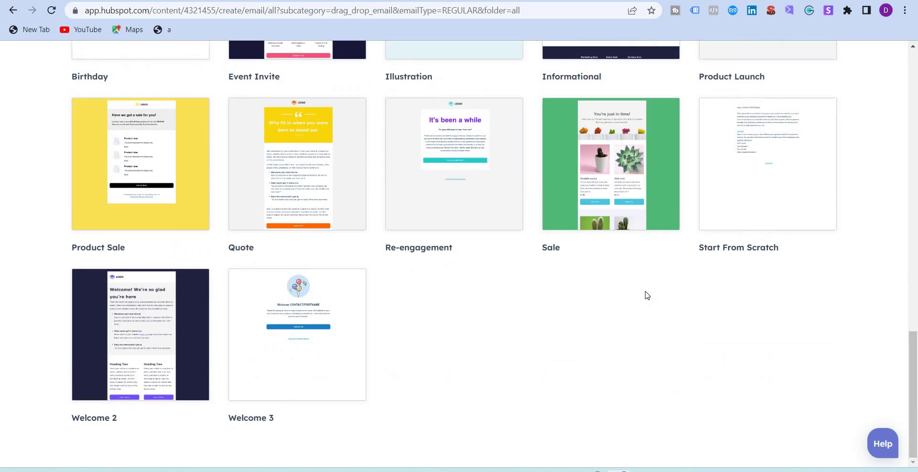
pyautogui.scroll(8, 646, 294)
pyautogui.scroll(4, 511, 295)
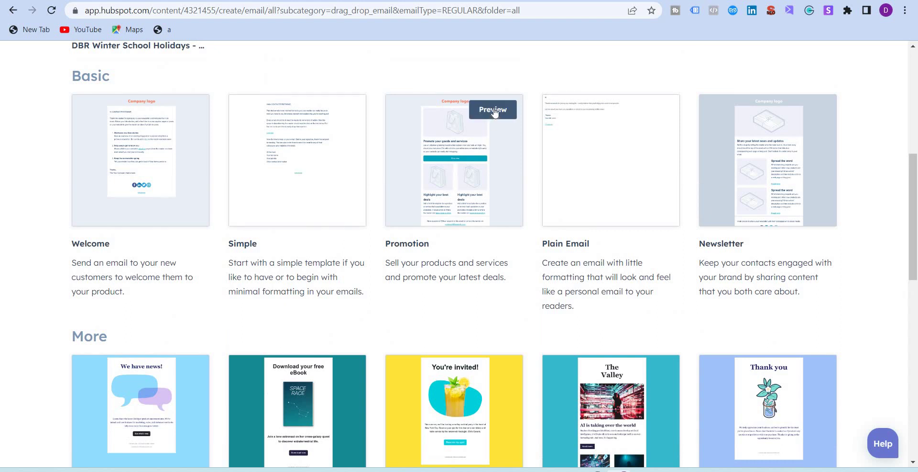
# Start the email from the Promotion template and dismiss the AI content assistant intro
pyautogui.click(481, 160)
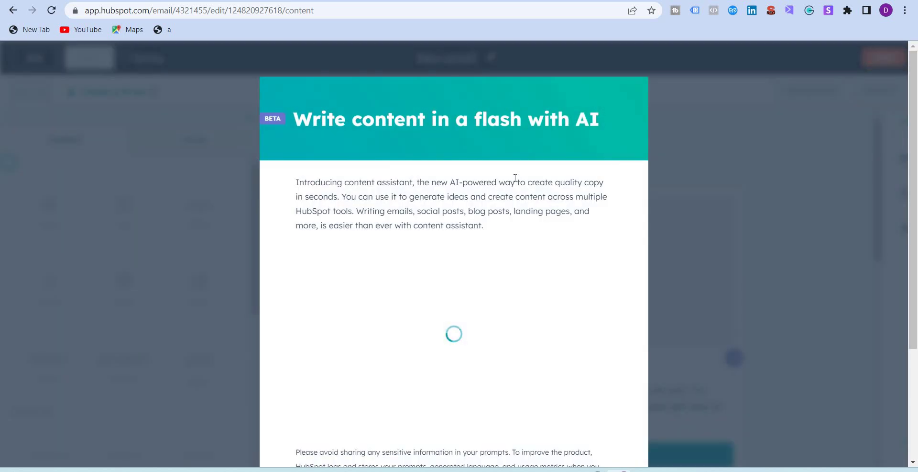
pyautogui.scroll(-1, 342, 115)
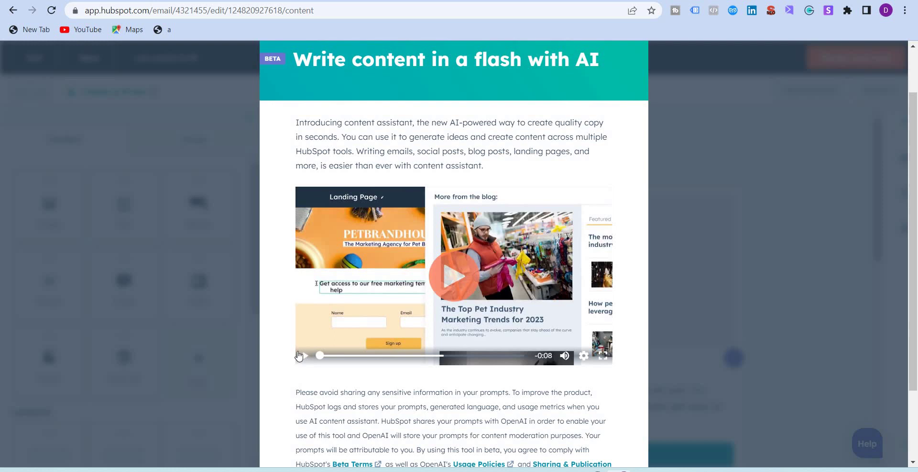
pyautogui.scroll(-2, 574, 201)
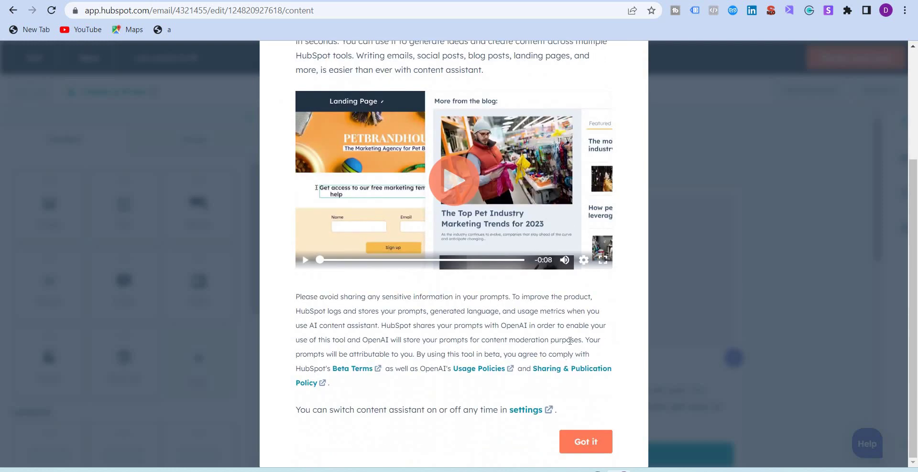
pyautogui.scroll(2, 590, 159)
pyautogui.scroll(2, 589, 159)
pyautogui.scroll(-4, 584, 430)
pyautogui.click(585, 443)
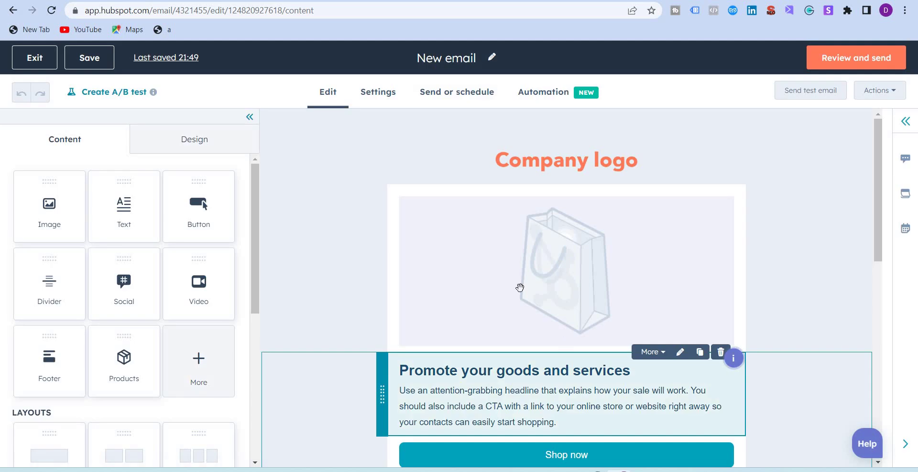
# Select the 'Promote your goods and services' headline and show its AI Rewrite, Expand, Summarize, Change tone options
pyautogui.scroll(-3, 547, 257)
pyautogui.click(546, 256)
pyautogui.hotkey('shift', 'Left')
pyautogui.hotkey('shift', 'Left')
pyautogui.hotkey('shift', 'Left')
pyautogui.hotkey('shift', 'Left')
pyautogui.hotkey('shift', 'Left')
pyautogui.hotkey('shift', 'Left')
pyautogui.hotkey('shift', 'Left')
pyautogui.hotkey('shift', 'Left')
pyautogui.hotkey('shift', 'Left')
pyautogui.hotkey('shift', 'Left')
pyautogui.hotkey('shift', 'Left')
pyautogui.hotkey('shift', 'Left')
pyautogui.hotkey('shift', 'Left')
pyautogui.hotkey('shift', 'Left')
pyautogui.hotkey('shift', 'Left')
pyautogui.hotkey('shift', 'Left')
pyautogui.hotkey('shift', 'Left')
pyautogui.hotkey('shift', 'Left')
pyautogui.hotkey('shift', 'Left')
pyautogui.hotkey('shift', 'Left')
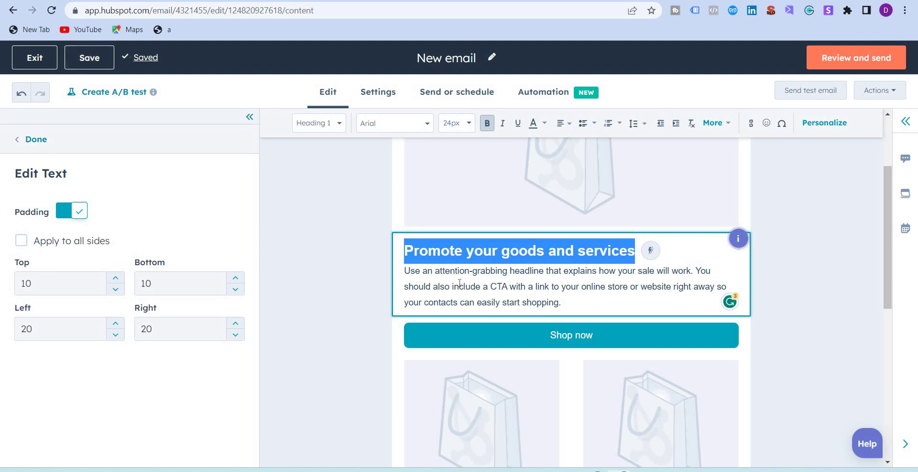
pyautogui.click(647, 253)
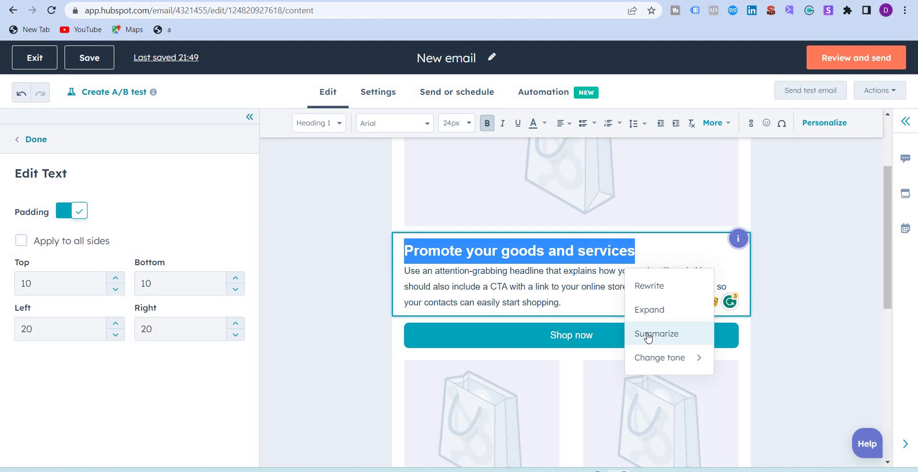
pyautogui.moveTo(647, 360)
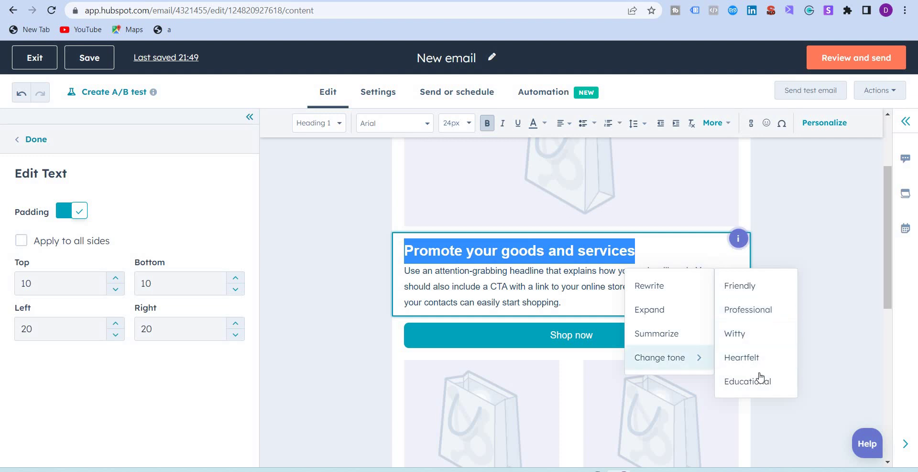
# Type 'Enjoy Beach Vacation This Summer', then insert the AI rewrite 'Experience the Ultimate Summer Getaway at the Beach'
pyautogui.tripleClick(596, 252)
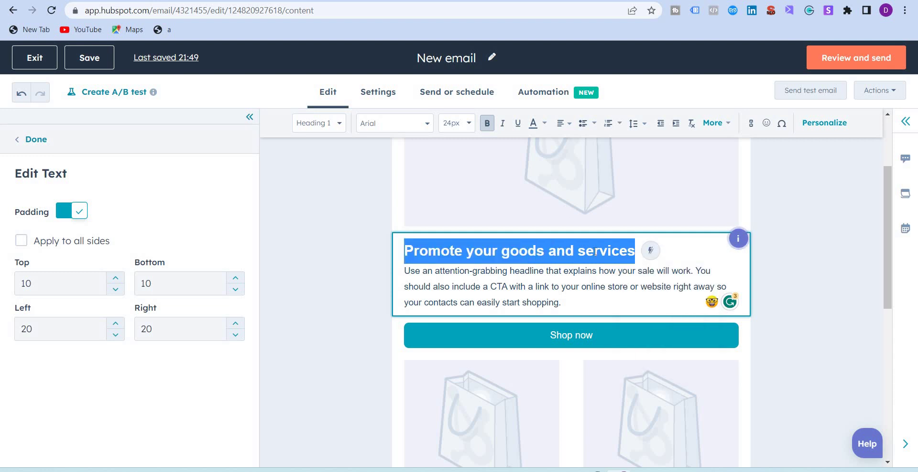
pyautogui.write('Enjoy Beach Vacation This Summer')
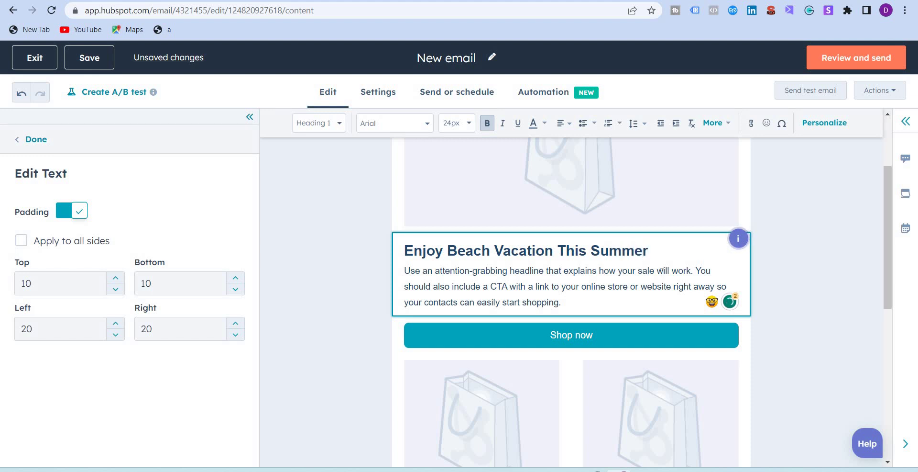
pyautogui.moveTo(649, 250); pyautogui.dragTo(393, 257)
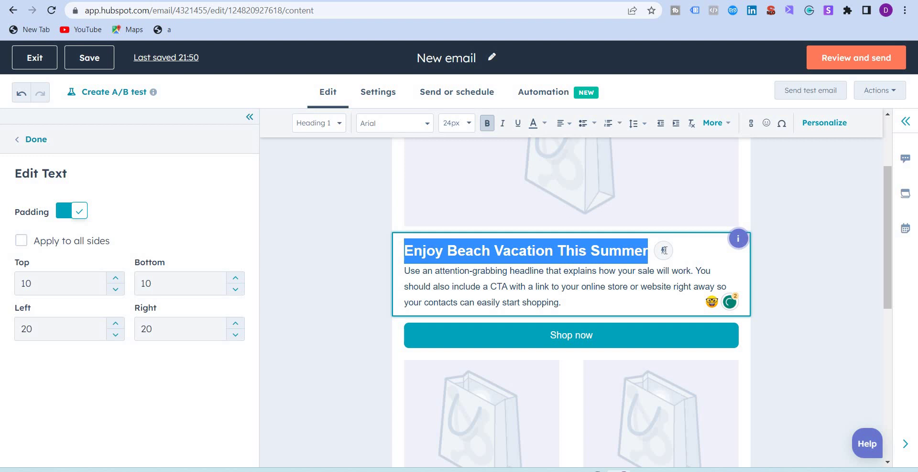
pyautogui.click(664, 251)
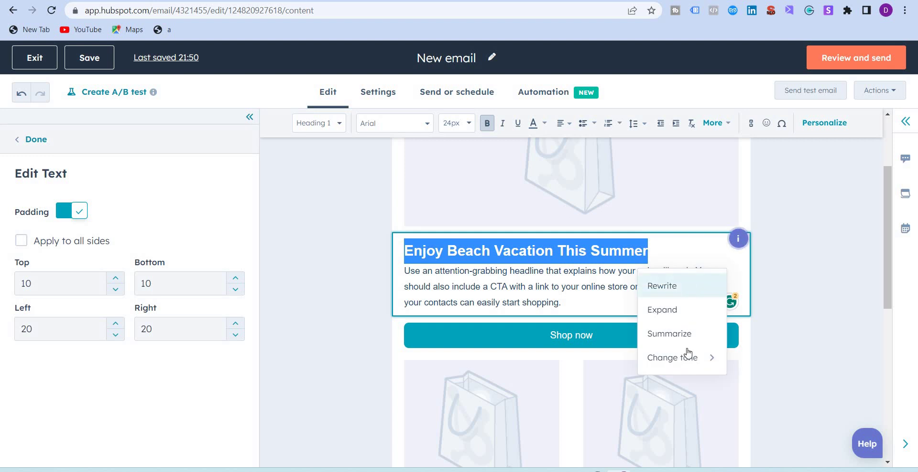
pyautogui.click(673, 289)
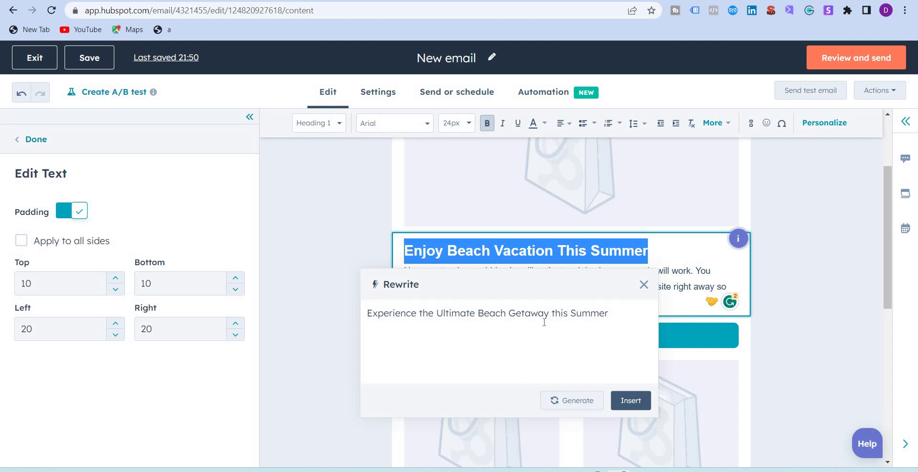
pyautogui.click(578, 401)
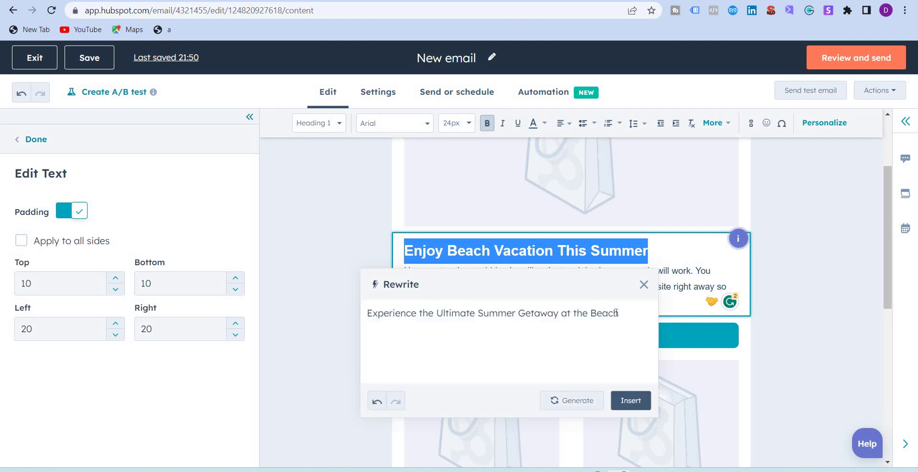
pyautogui.click(376, 403)
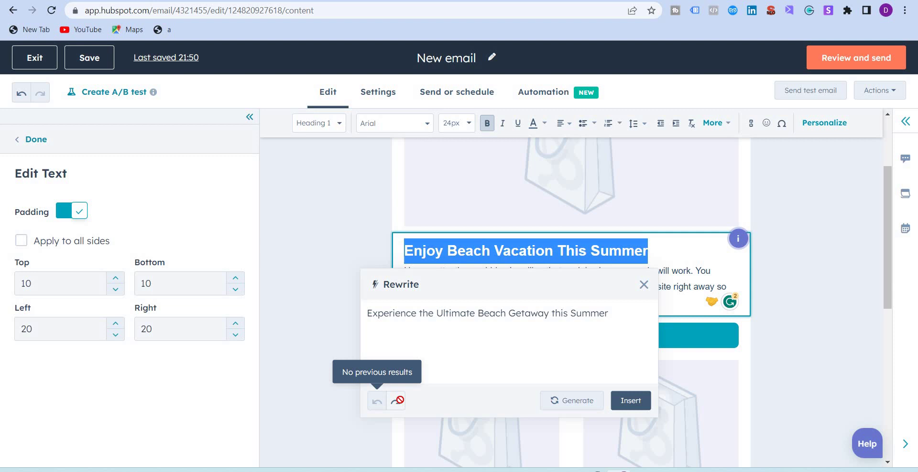
pyautogui.click(396, 400)
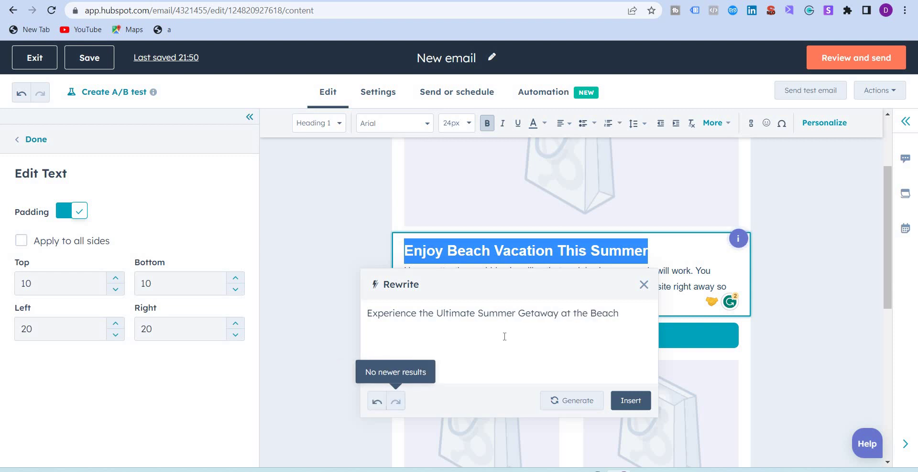
pyautogui.click(632, 401)
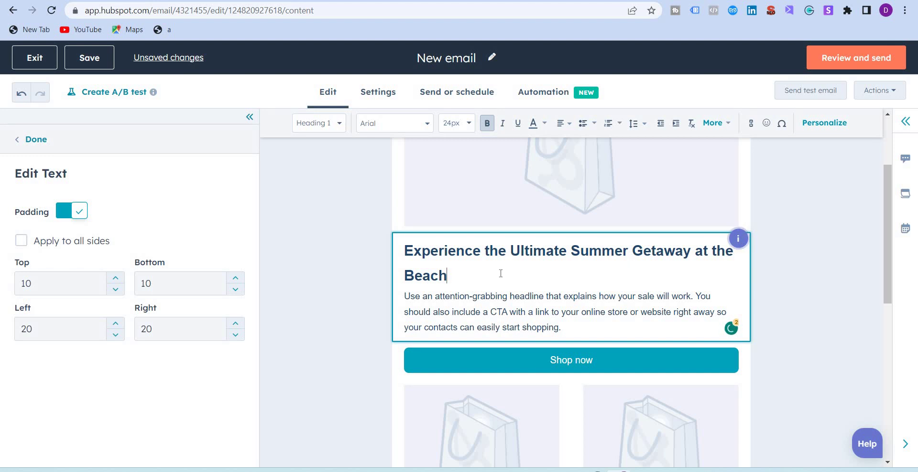
# Replace the placeholder body paragraph with 'Head to Maldives this summer with your family to enjoy a beach vacation'
pyautogui.press('Return')
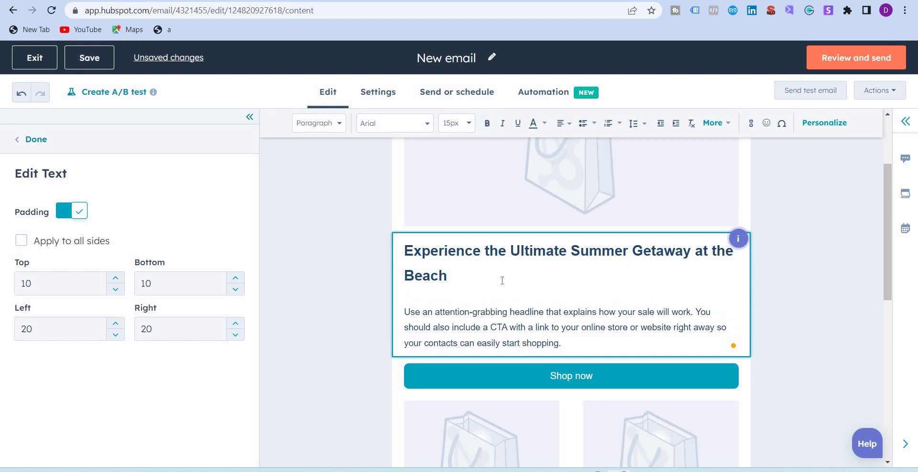
pyautogui.hotkey('shift', 'Down')
pyautogui.hotkey('shift', 'Down')
pyautogui.hotkey('shift', 'Down')
pyautogui.press('BackSpace')
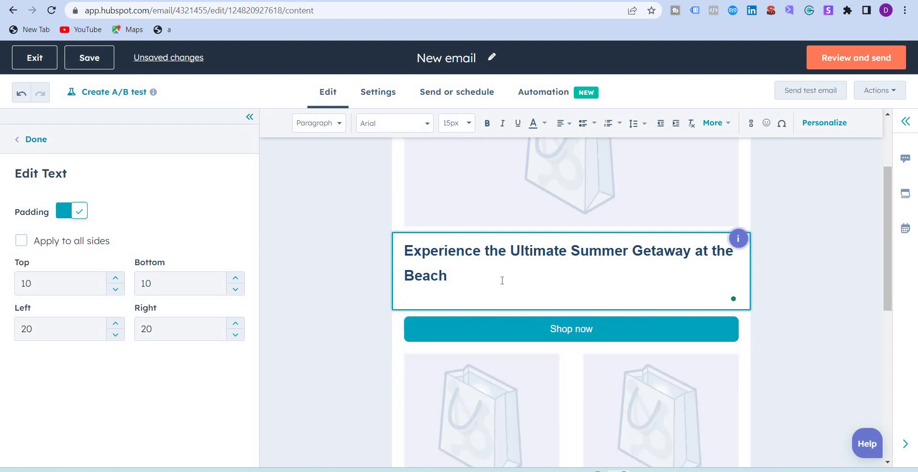
pyautogui.write('Head tp ')
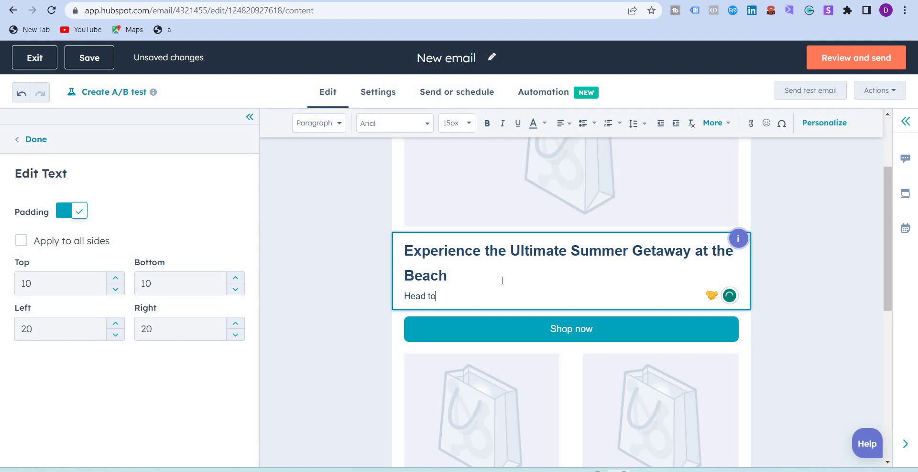
pyautogui.write('Maldiv')
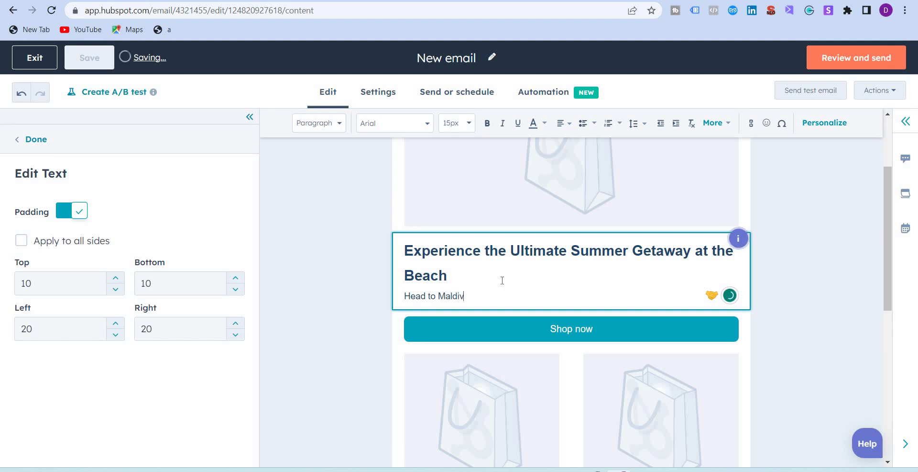
pyautogui.write('es this summer with your fam')
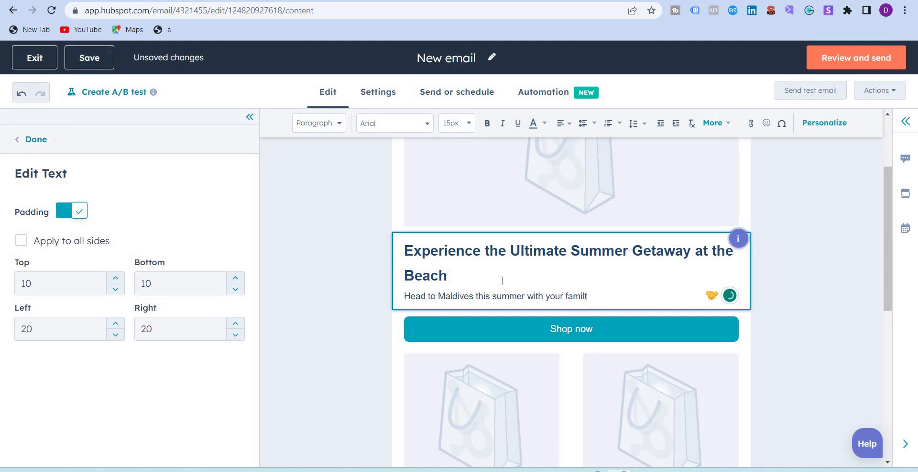
pyautogui.write('ily to en')
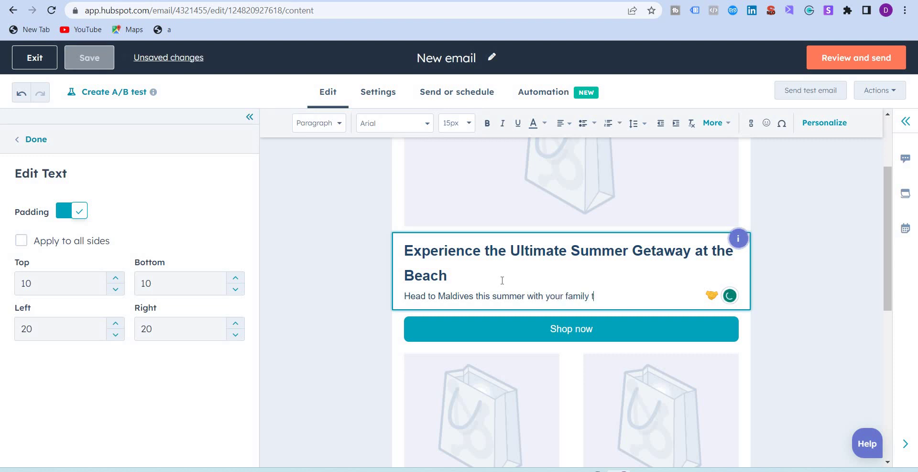
pyautogui.write('joy a beach vacation')
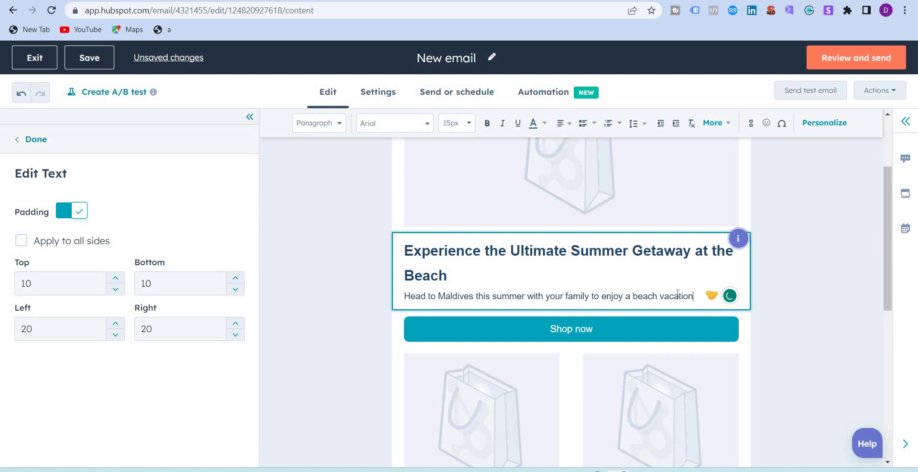
pyautogui.moveTo(695, 295); pyautogui.dragTo(403, 296)
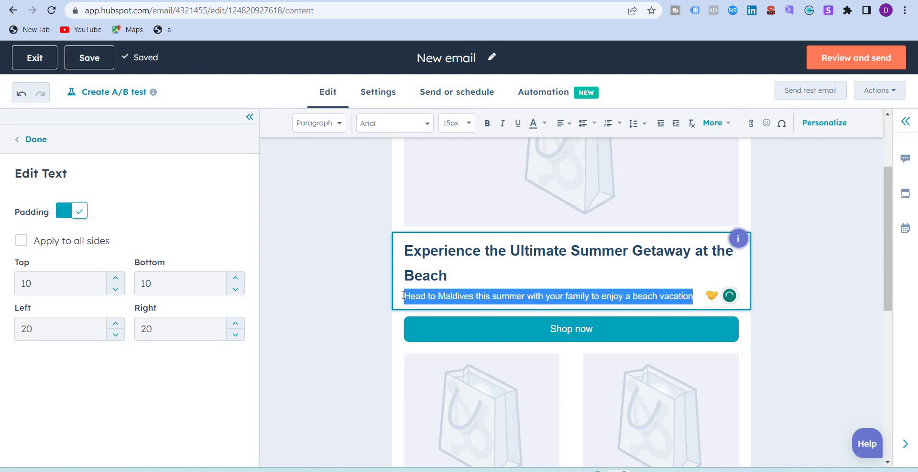
# Replace the Maldives sentence with its AI-expanded version
pyautogui.click(709, 295)
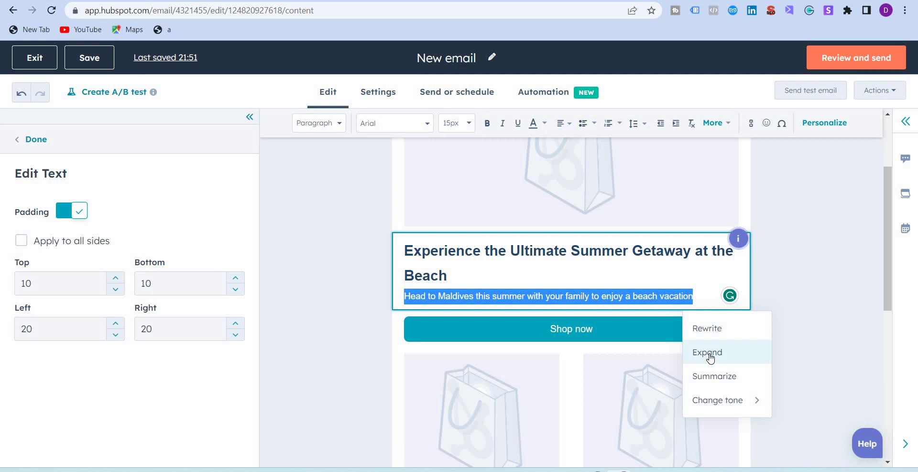
pyautogui.click(710, 354)
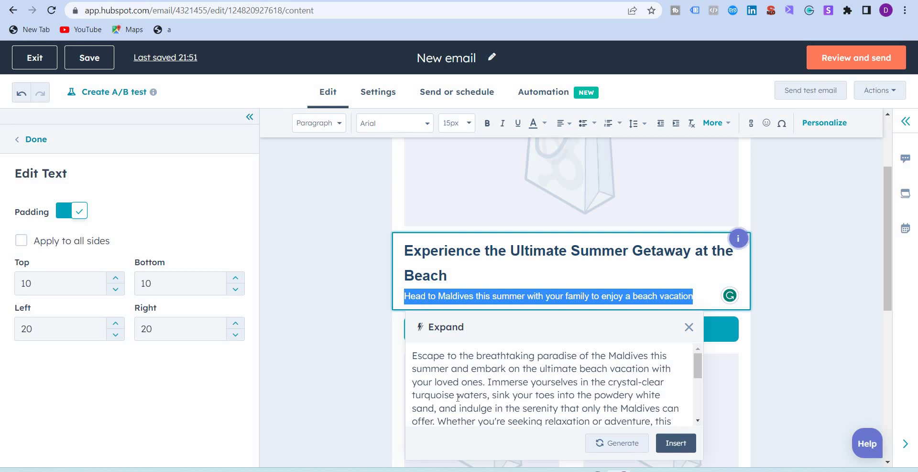
pyautogui.scroll(-5, 558, 372)
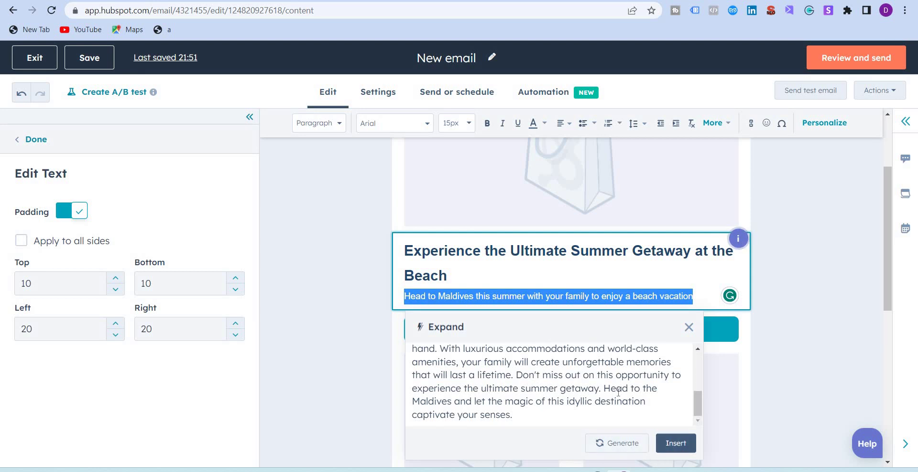
pyautogui.scroll(5, 626, 409)
pyautogui.scroll(-5, 627, 409)
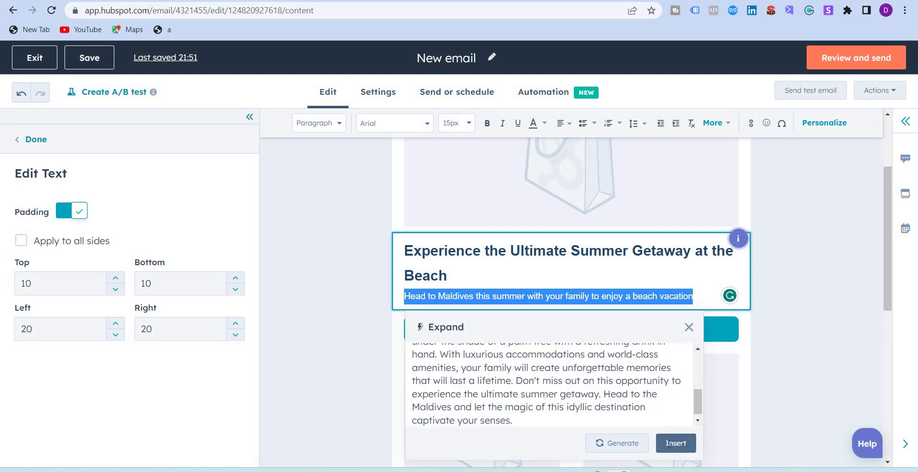
pyautogui.click(669, 444)
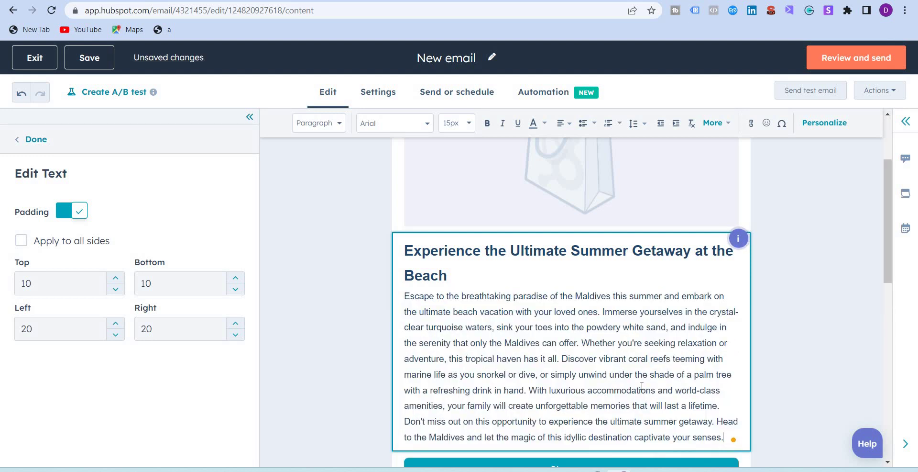
# Break the expanded text into a new paragraph at 'Discover vibrant coral reefs' and add space after 'captivate your senses.'
pyautogui.click(562, 359)
pyautogui.press('Return')
pyautogui.press('Return')
pyautogui.scroll(-1, 588, 360)
pyautogui.scroll(-2, 588, 360)
pyautogui.click(591, 348)
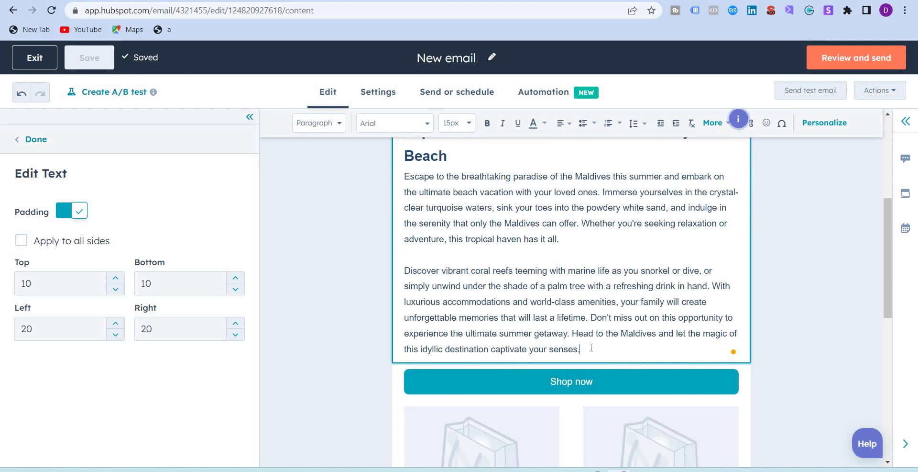
pyautogui.press('Return')
pyautogui.press('Return')
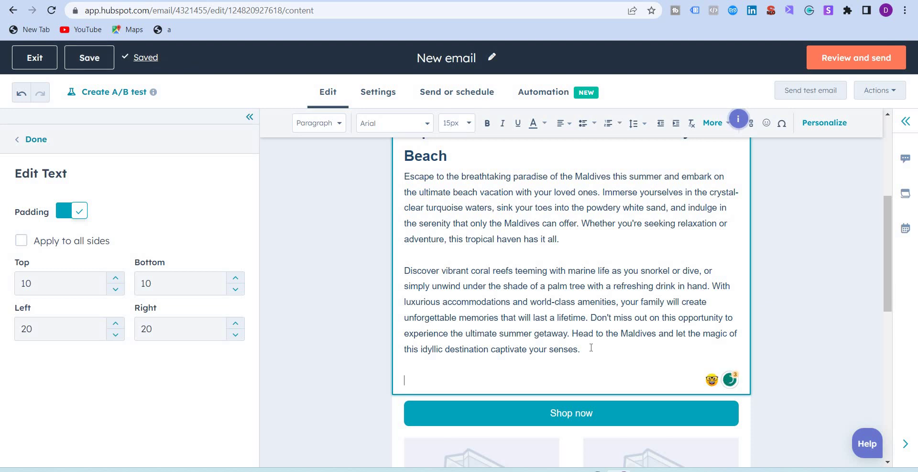
# Change the left product heading 'Highlight your best deals' to 'Water Sports'
pyautogui.scroll(-7, 612, 350)
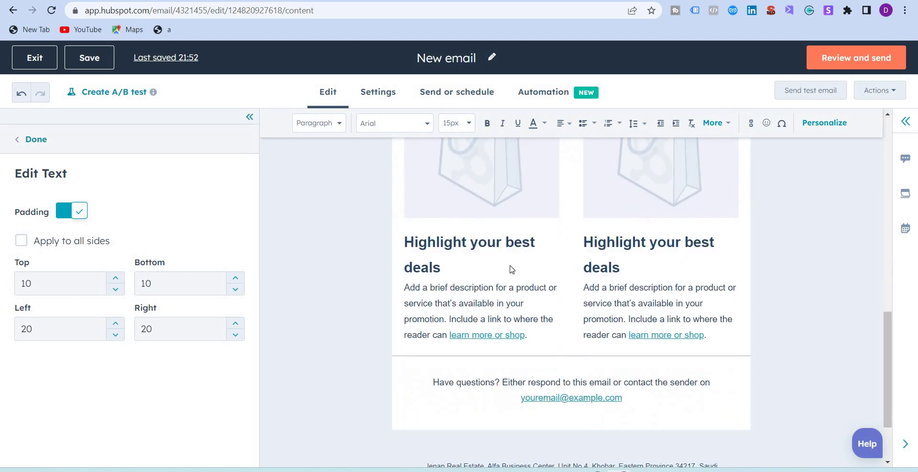
pyautogui.click(435, 268)
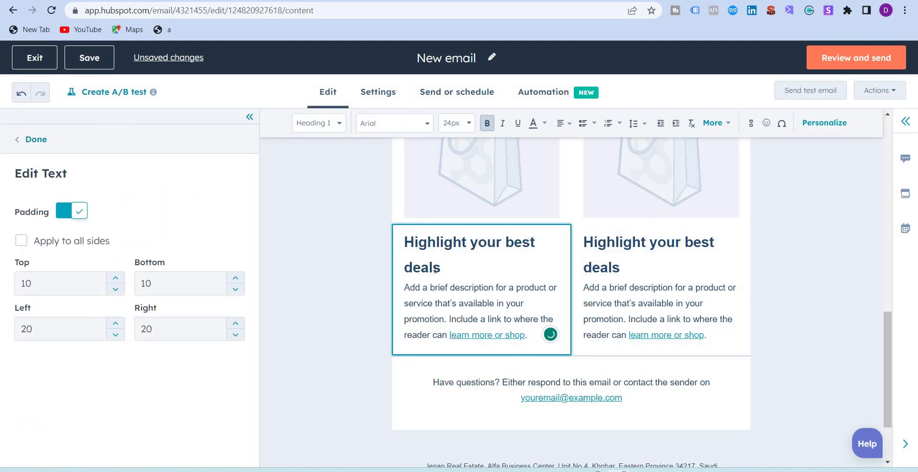
pyautogui.doubleClick(436, 268)
pyautogui.moveTo(441, 269); pyautogui.dragTo(405, 242)
pyautogui.write('Water S')
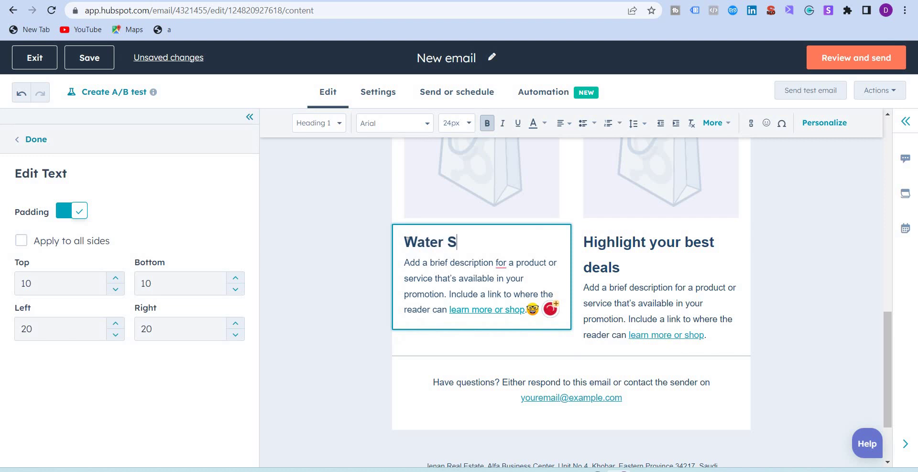
pyautogui.write('ports')
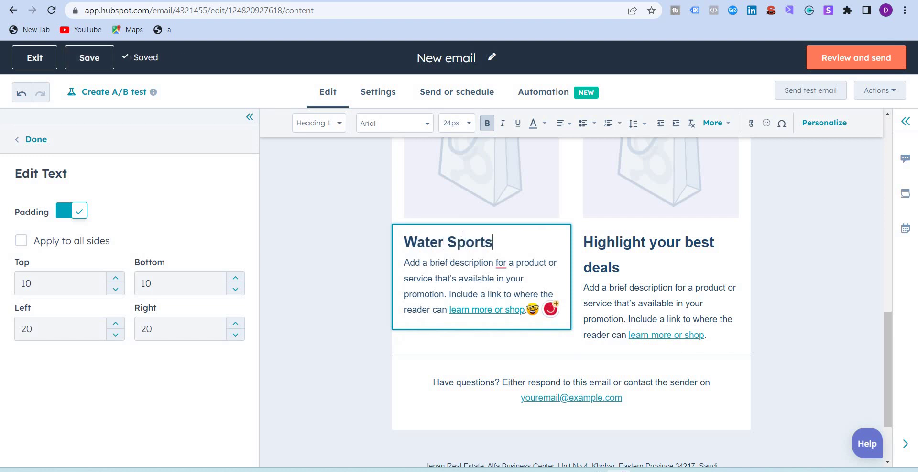
pyautogui.hotkey('ctrl', 'shift', 'Left')
pyautogui.hotkey('ctrl', 'shift', 'Left')
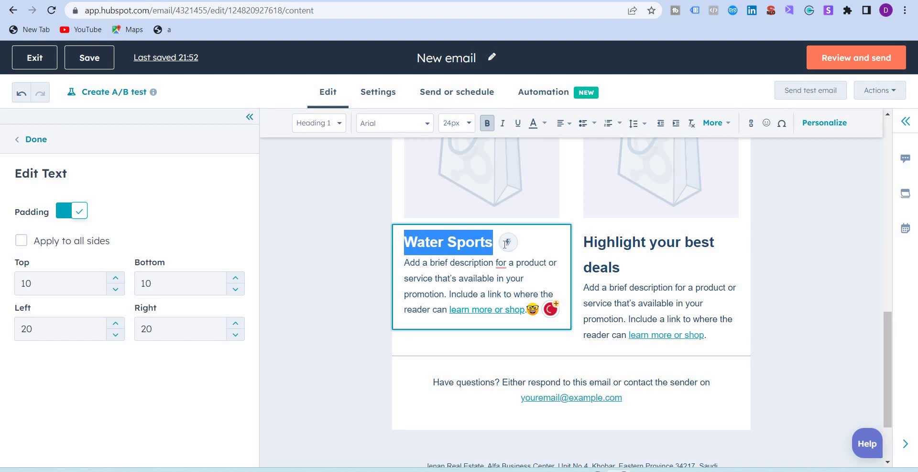
# Use the AI rewrite to retitle the left column 'Water Adventures'
pyautogui.click(505, 243)
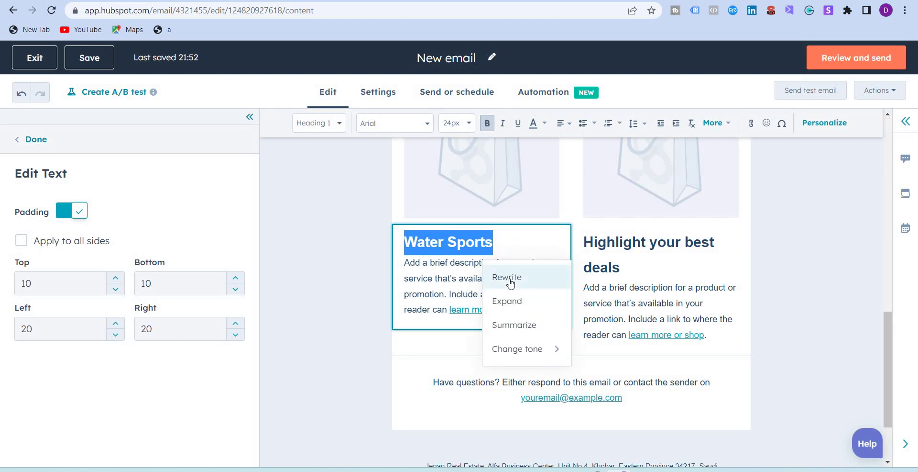
pyautogui.click(510, 282)
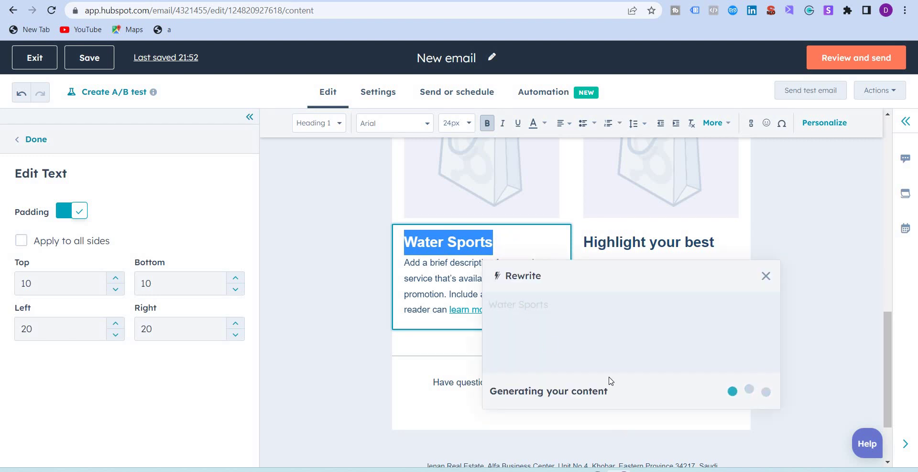
pyautogui.click(748, 396)
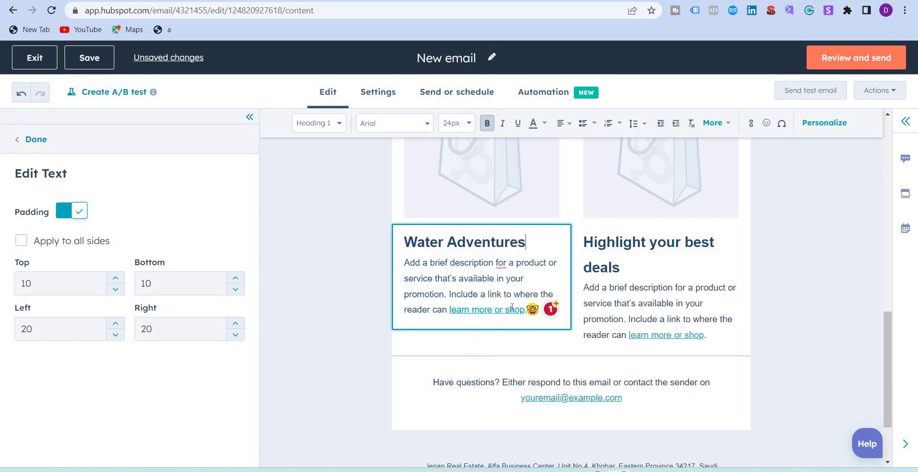
# Replace the placeholder description with 'A variety of water sports await', correcting the misspelled 'vareity'
pyautogui.moveTo(526, 310); pyautogui.dragTo(393, 260)
pyautogui.press('BackSpace')
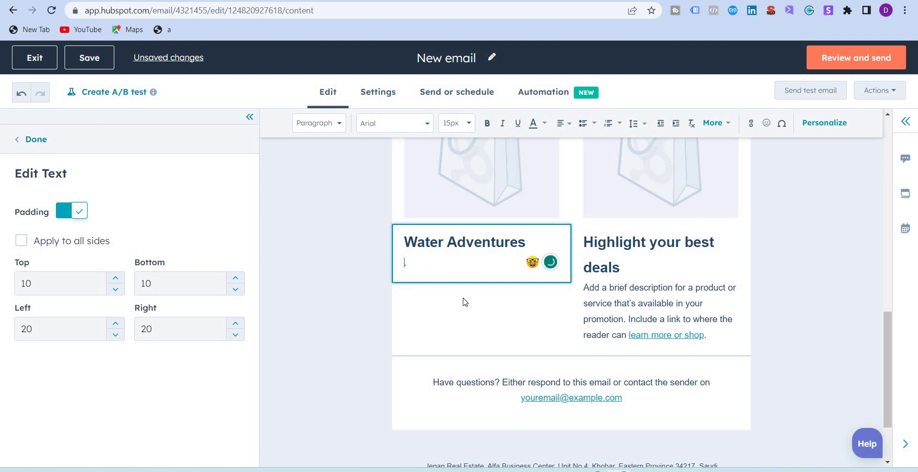
pyautogui.write('A vareity of water adventu')
pyautogui.press('BackSpace')
pyautogui.press('BackSpace')
pyautogui.press('BackSpace')
pyautogui.press('BackSpace')
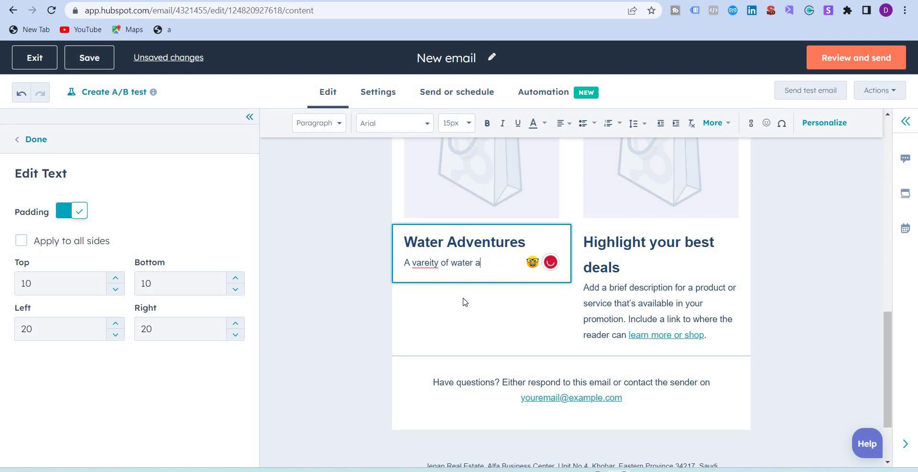
pyautogui.write('sports await')
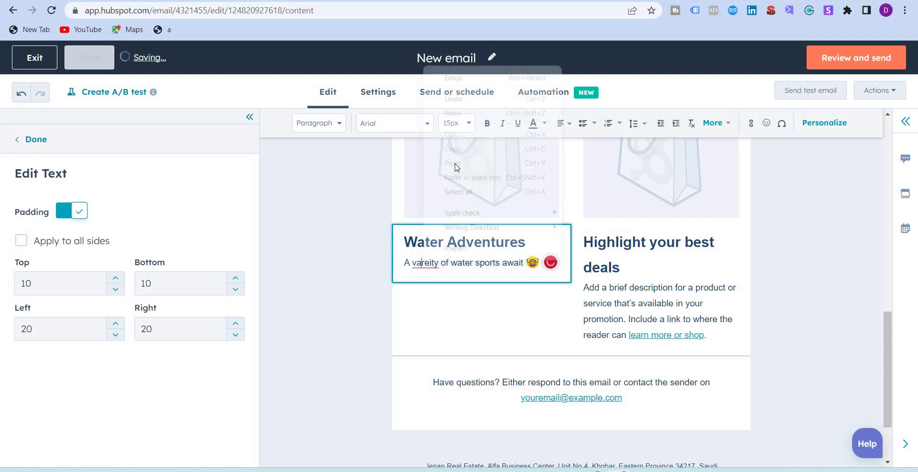
pyautogui.rightClick(424, 263)
pyautogui.moveTo(425, 262); pyautogui.dragTo(417, 262)
pyautogui.click(427, 262)
pyautogui.click(425, 262)
pyautogui.click(451, 292)
# Insert the AI-expanded version of the water sports line, ending 'wide range of water activities.'
pyautogui.moveTo(525, 262); pyautogui.dragTo(403, 262)
pyautogui.click(536, 262)
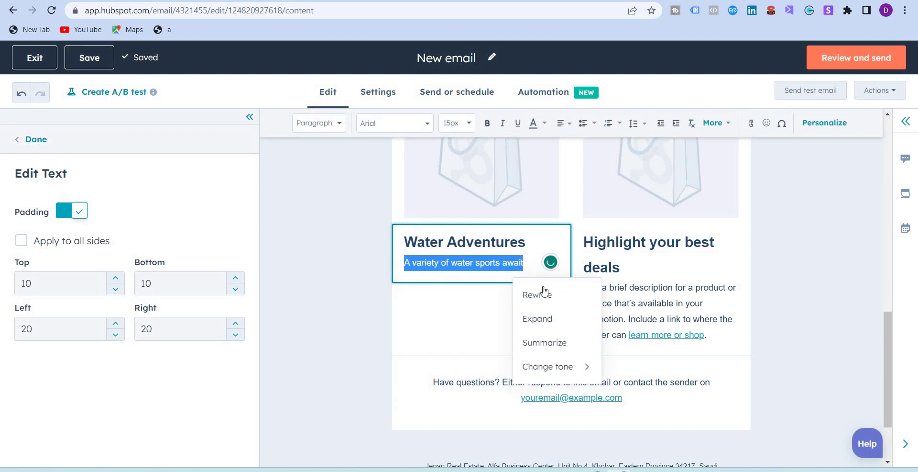
pyautogui.click(553, 318)
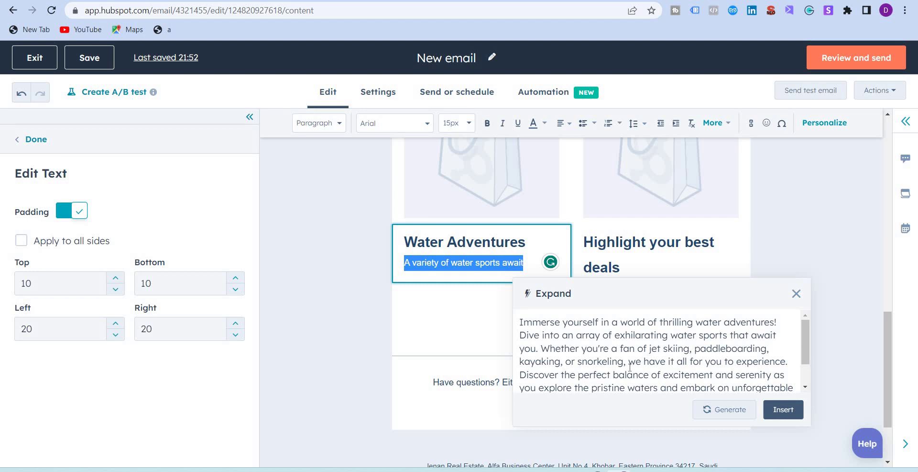
pyautogui.scroll(-2, 630, 368)
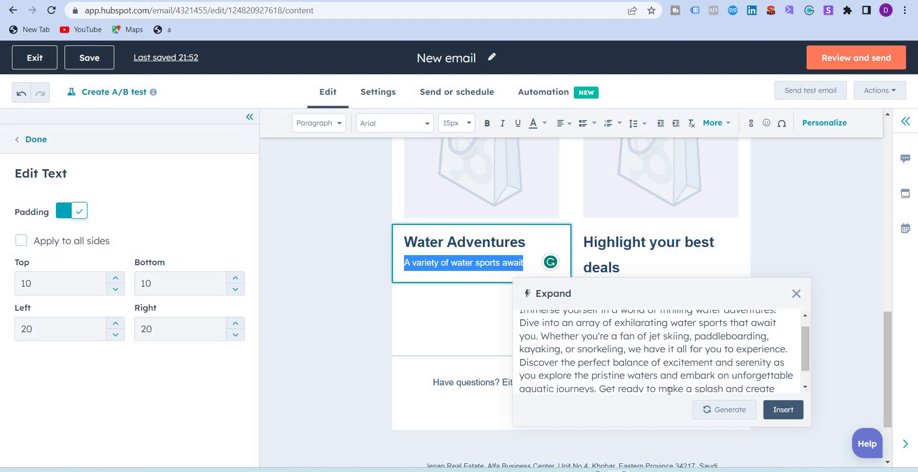
pyautogui.click(784, 409)
pyautogui.scroll(-3, 649, 271)
pyautogui.scroll(3, 650, 271)
# Retitle the right product heading 'Spa' and discard an AI rewrite suggestion for it
pyautogui.click(641, 243)
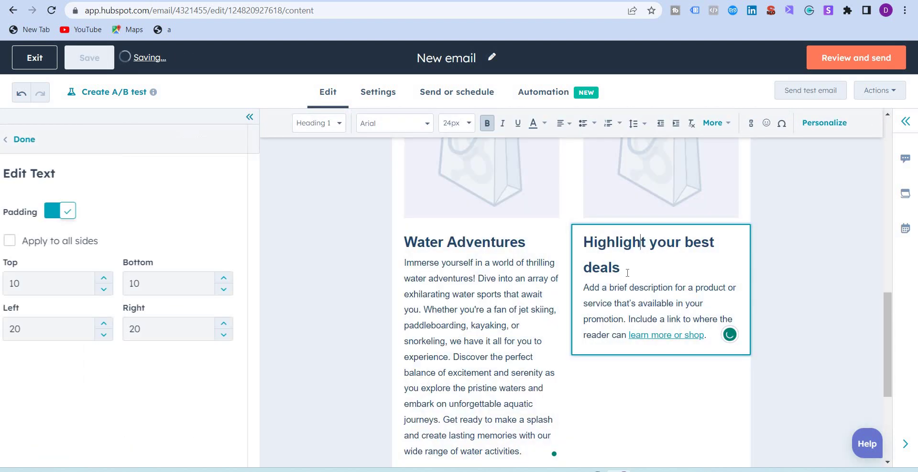
pyautogui.moveTo(621, 268); pyautogui.dragTo(586, 248)
pyautogui.write('Spa')
pyautogui.hotkey('shift', 'Left')
pyautogui.hotkey('shift', 'Left')
pyautogui.hotkey('shift', 'Left')
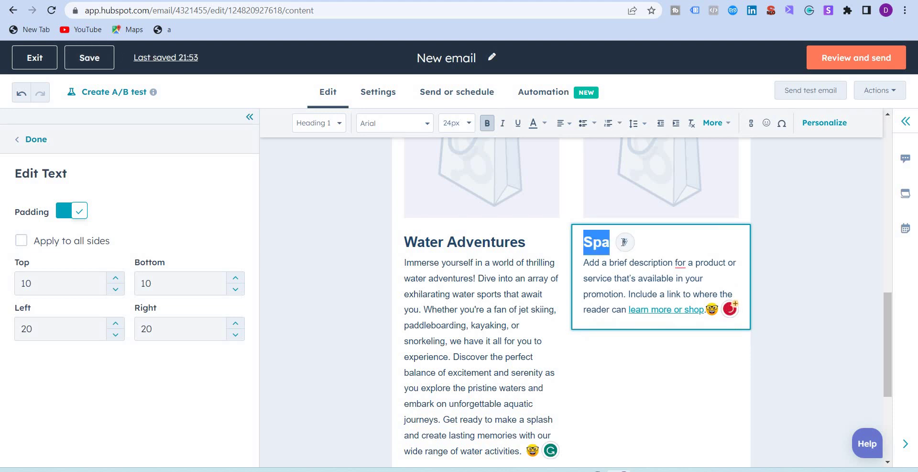
pyautogui.click(623, 244)
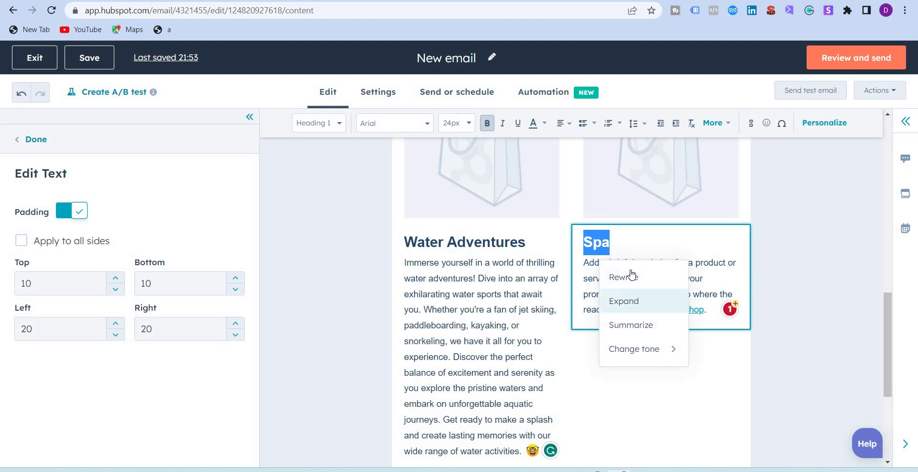
pyautogui.click(626, 278)
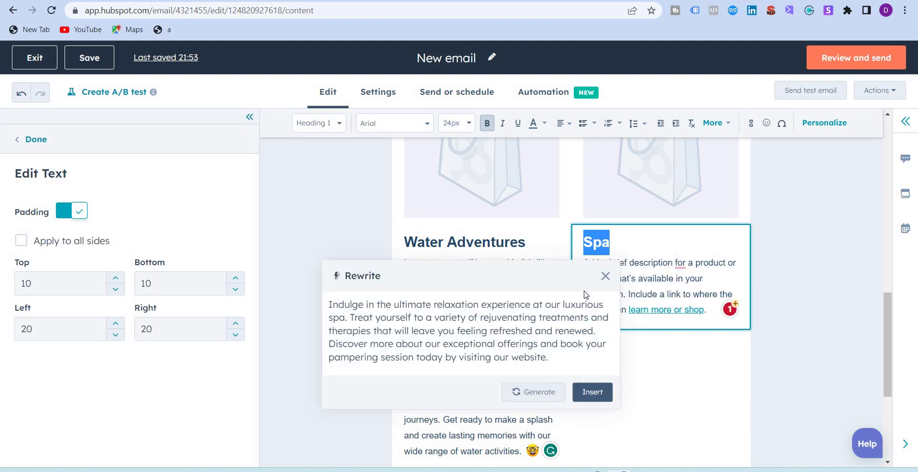
pyautogui.click(606, 276)
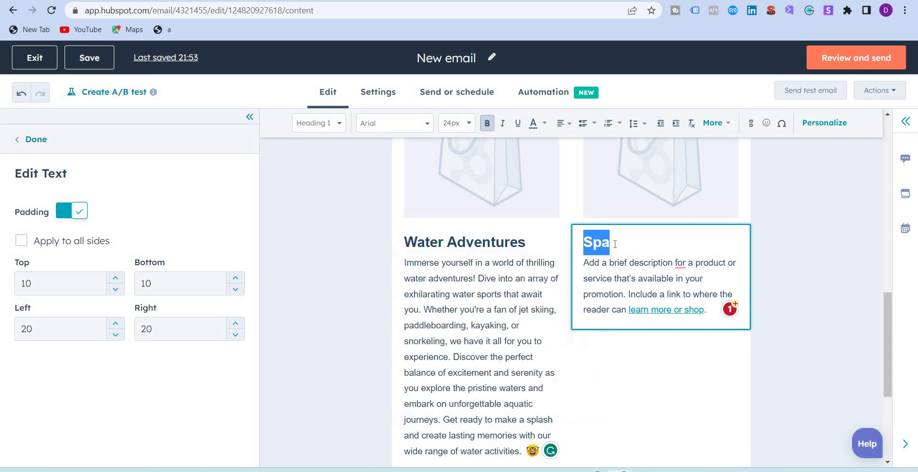
pyautogui.click(611, 243)
pyautogui.moveTo(584, 243); pyautogui.dragTo(610, 243)
# Insert a Professional-tone AI description of Spa, starting it on a new line after 'Spa -'
pyautogui.click(624, 243)
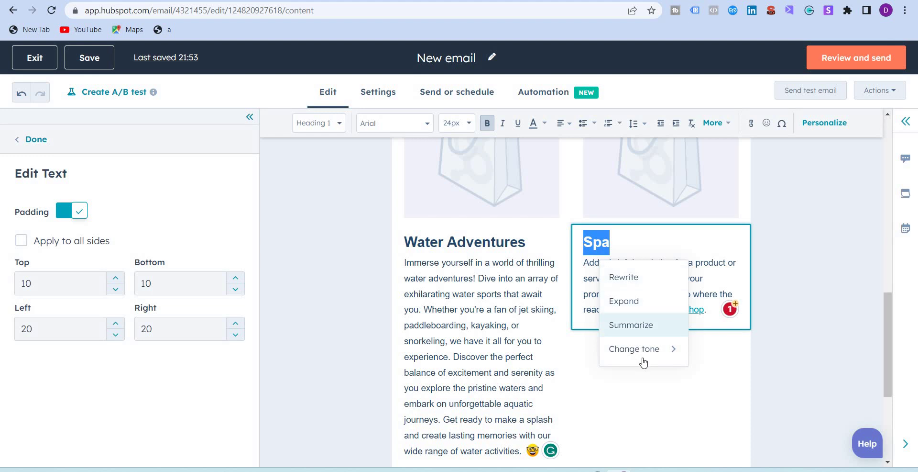
pyautogui.moveTo(654, 353)
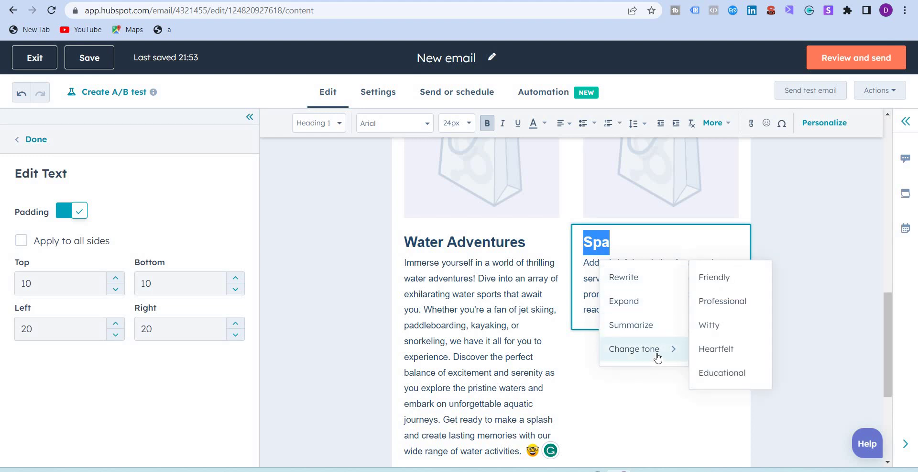
pyautogui.click(706, 302)
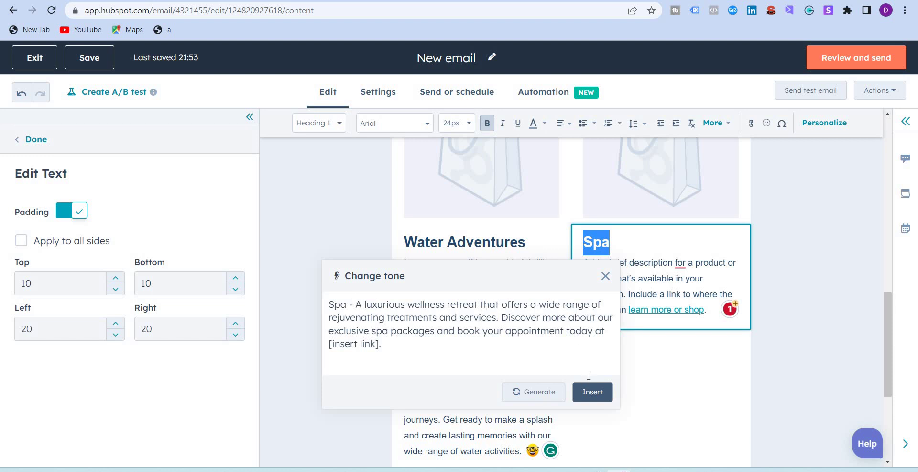
pyautogui.click(593, 392)
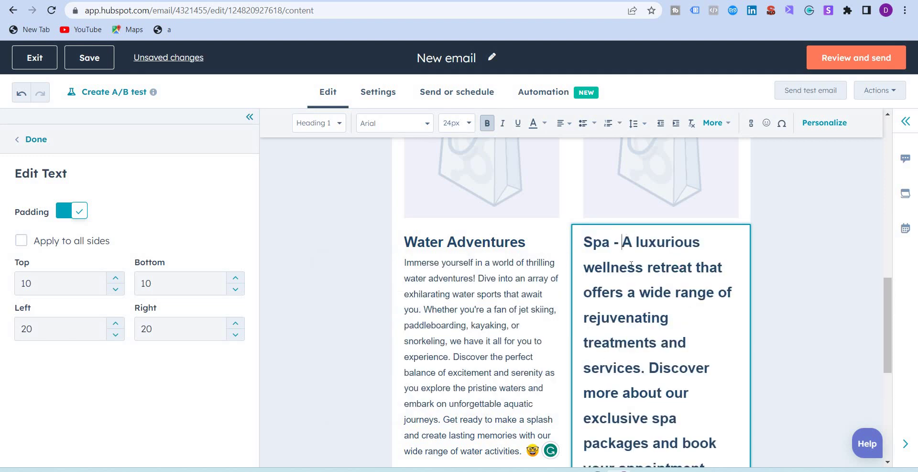
pyautogui.press('Return')
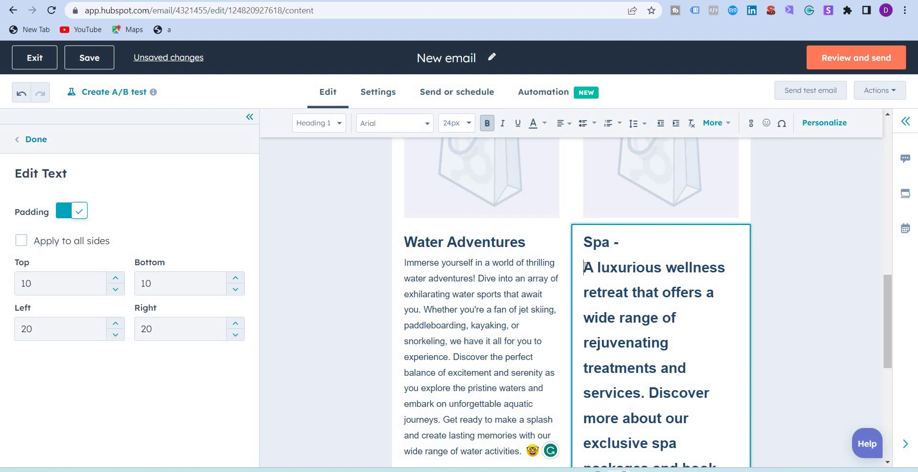
pyautogui.moveTo(583, 266); pyautogui.dragTo(725, 178)
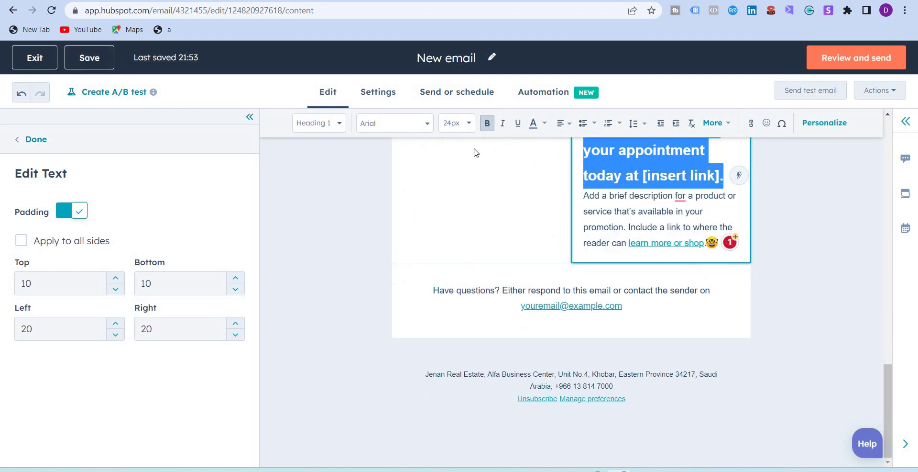
# Make the Spa description Paragraph text and remove the dash from the Spa heading
pyautogui.click(318, 124)
pyautogui.click(320, 148)
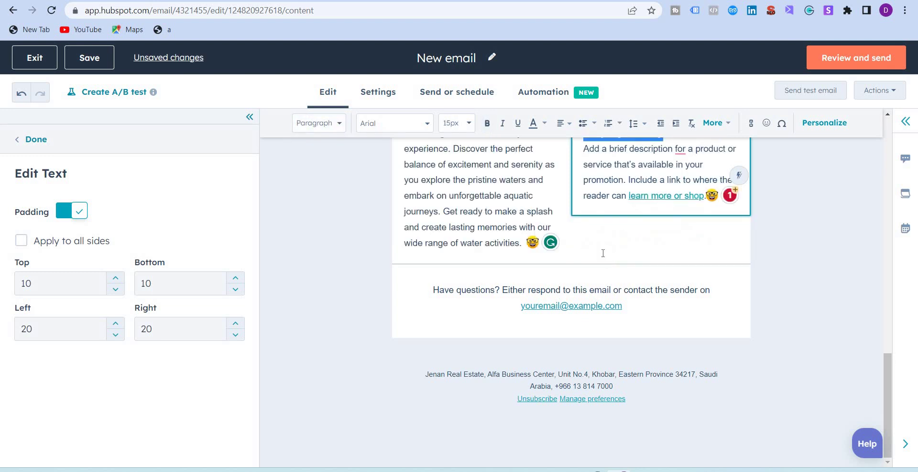
pyautogui.scroll(4, 603, 253)
pyautogui.click(629, 211)
pyautogui.press('BackSpace')
pyautogui.press('BackSpace')
pyautogui.moveTo(611, 219); pyautogui.dragTo(583, 215)
pyautogui.click(598, 233)
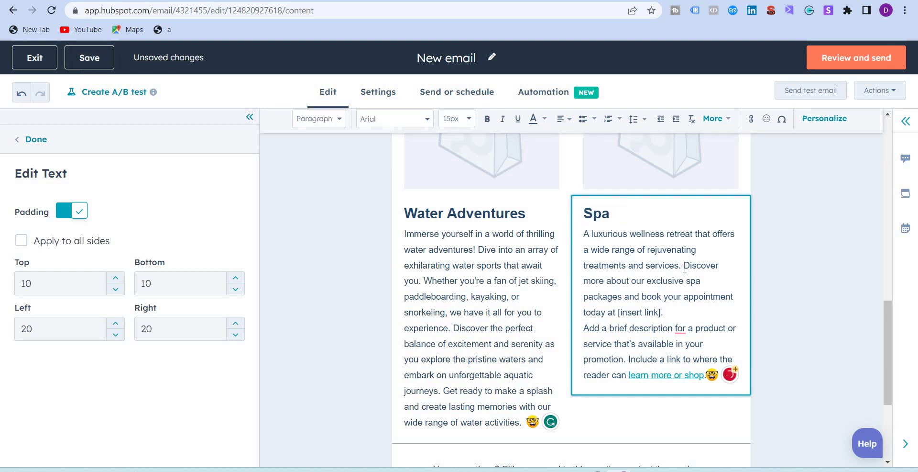
pyautogui.click(585, 233)
# Rewrite the Spa description's first sentence with AI in a Friendly tone
pyautogui.keyDown('shift'); pyautogui.click(681, 266); pyautogui.keyUp('shift')
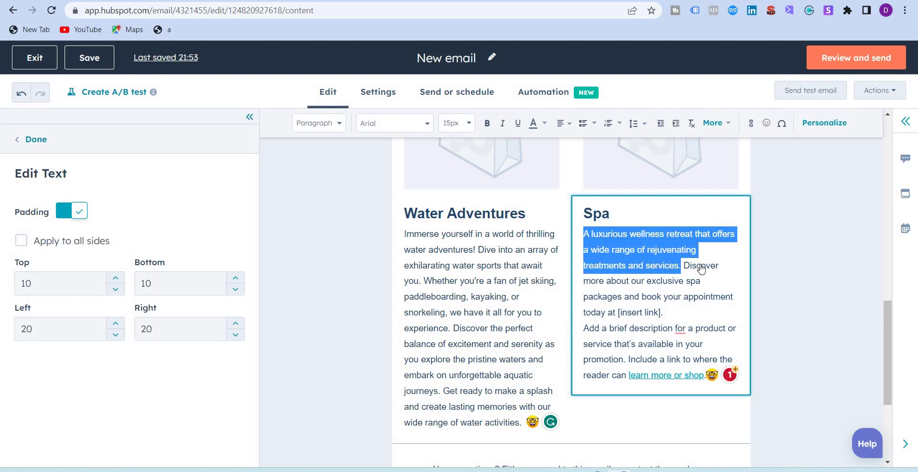
pyautogui.click(701, 267)
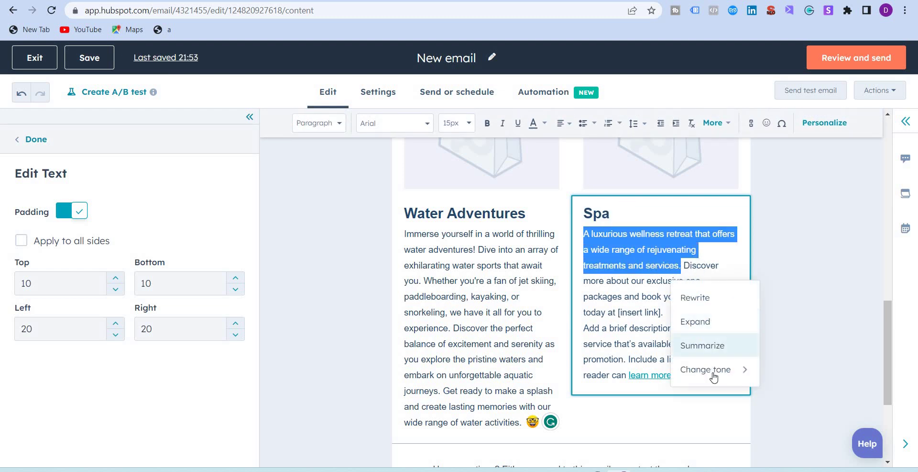
pyautogui.moveTo(711, 372)
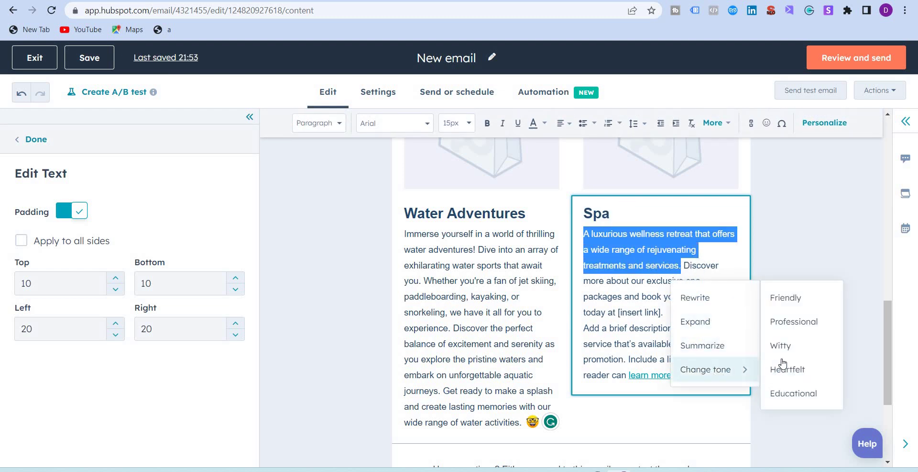
pyautogui.click(788, 302)
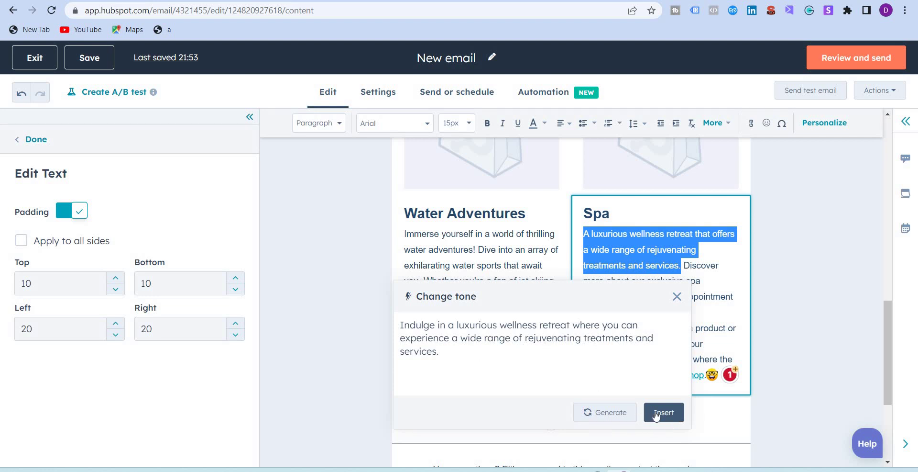
pyautogui.click(663, 412)
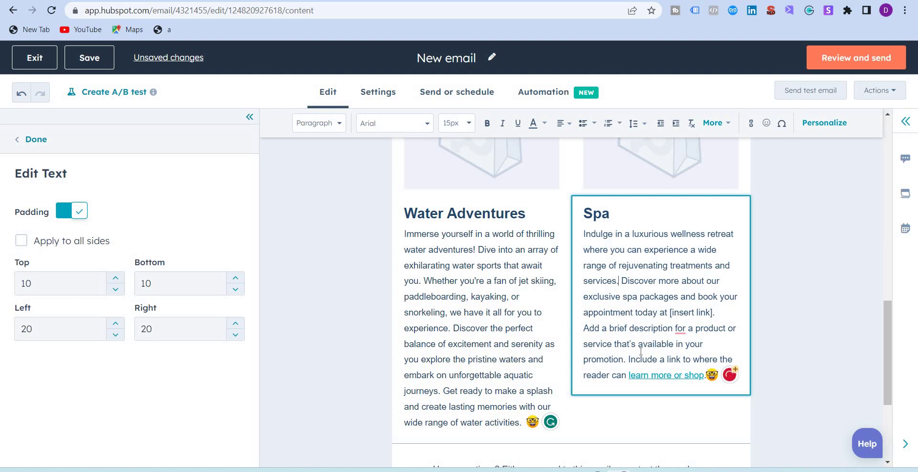
# Delete the 'Include a link…learn more or shop' placeholder sentence from the Spa text
pyautogui.moveTo(628, 359); pyautogui.dragTo(706, 375)
pyautogui.press('BackSpace')
pyautogui.scroll(-3, 658, 370)
pyautogui.scroll(1, 631, 304)
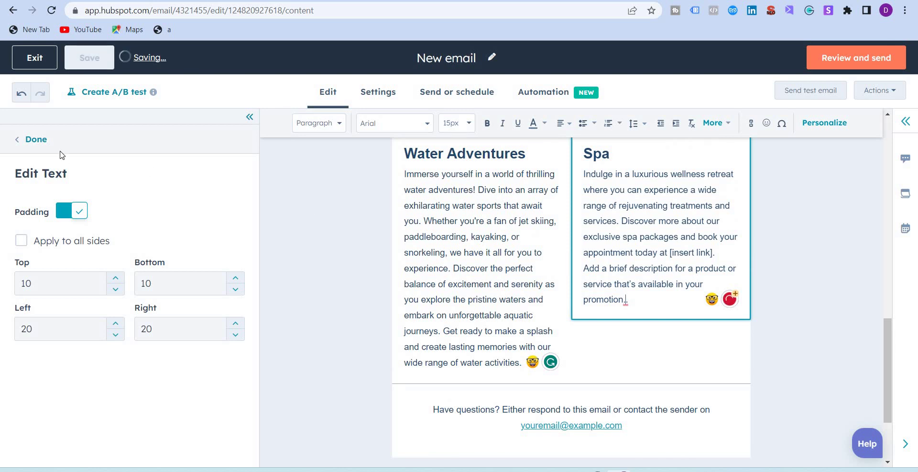
# Add a Text module below the columns and retitle its heading 'Summary'
pyautogui.press('Escape')
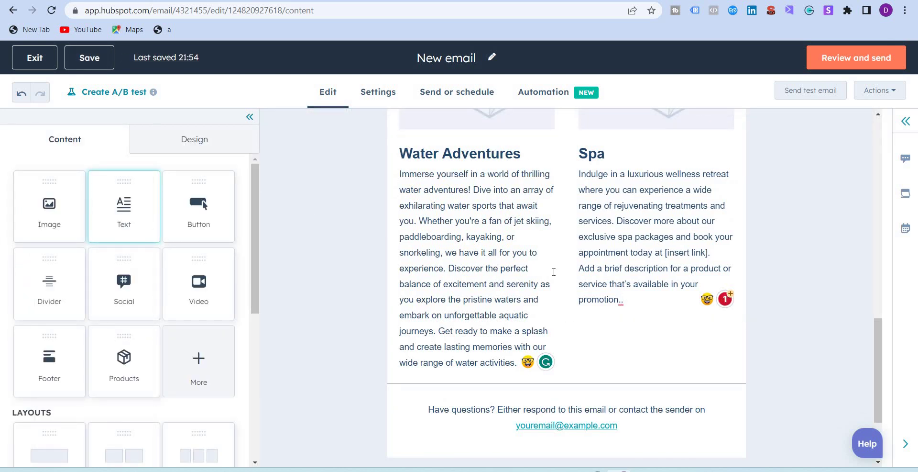
pyautogui.scroll(1, 369, 240)
pyautogui.scroll(-2, 369, 240)
pyautogui.moveTo(124, 205); pyautogui.dragTo(574, 319)
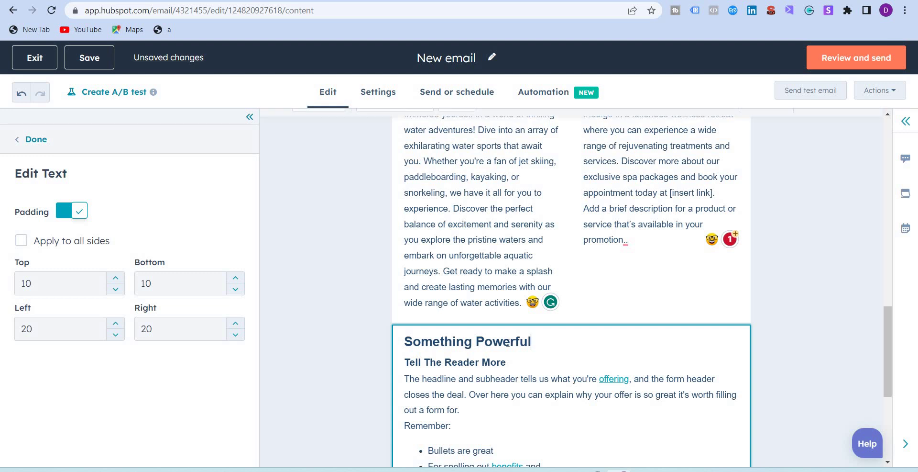
pyautogui.moveTo(533, 342); pyautogui.dragTo(414, 336)
pyautogui.write('Summary')
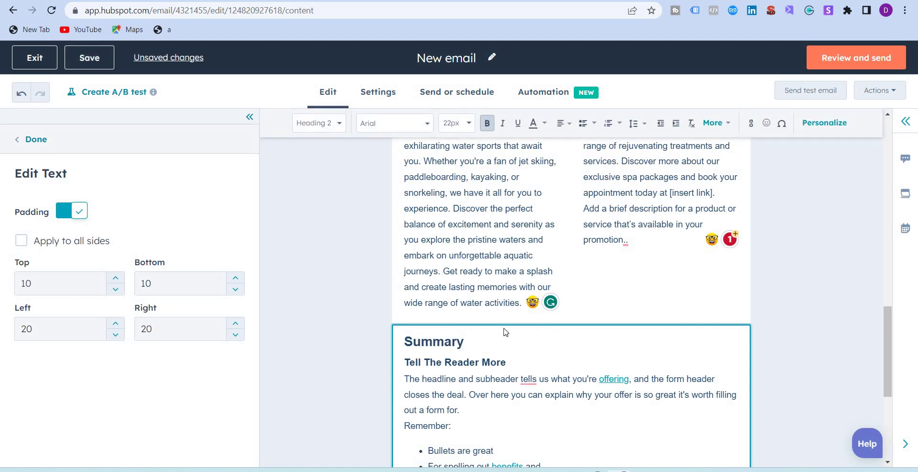
# Replace the placeholder paragraph and bullets with 'Why don't you head to the ultimate tropical paradise this summer'
pyautogui.scroll(-4, 505, 332)
pyautogui.moveTo(533, 302); pyautogui.dragTo(398, 181)
pyautogui.press('BackSpace')
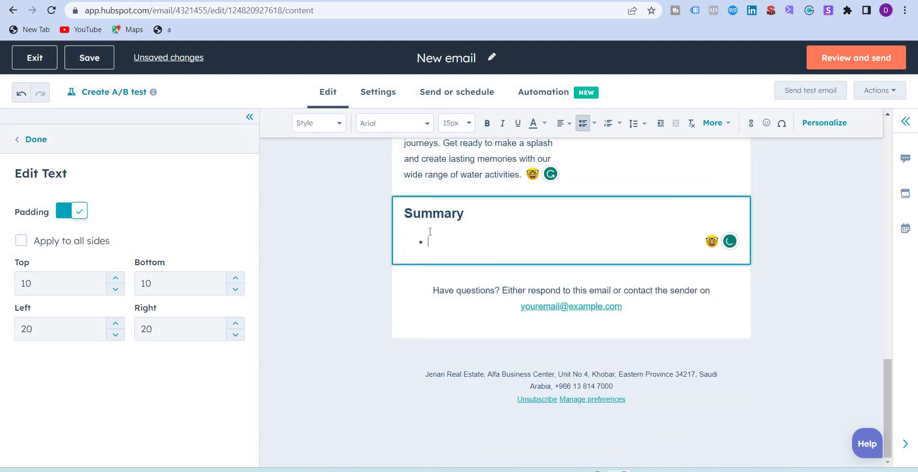
pyautogui.press('BackSpace')
pyautogui.write('Why don')
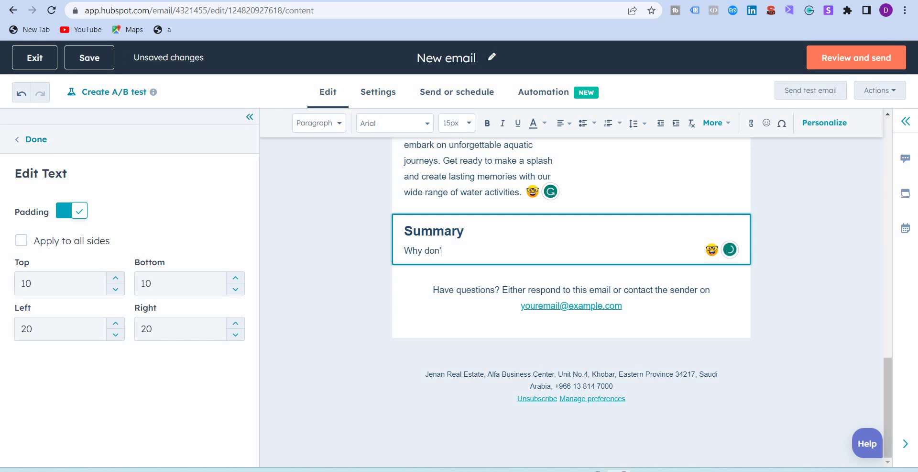
pyautogui.write("'t you head to the ultimate tr")
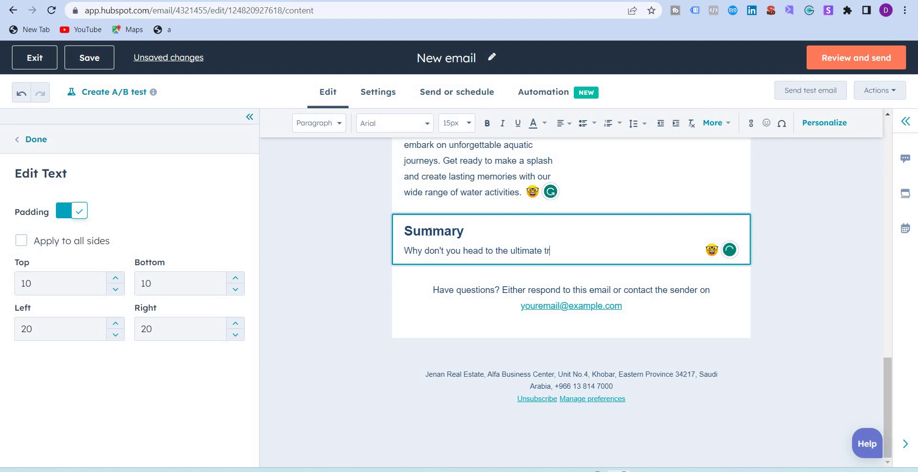
pyautogui.write('opical paradis this summer')
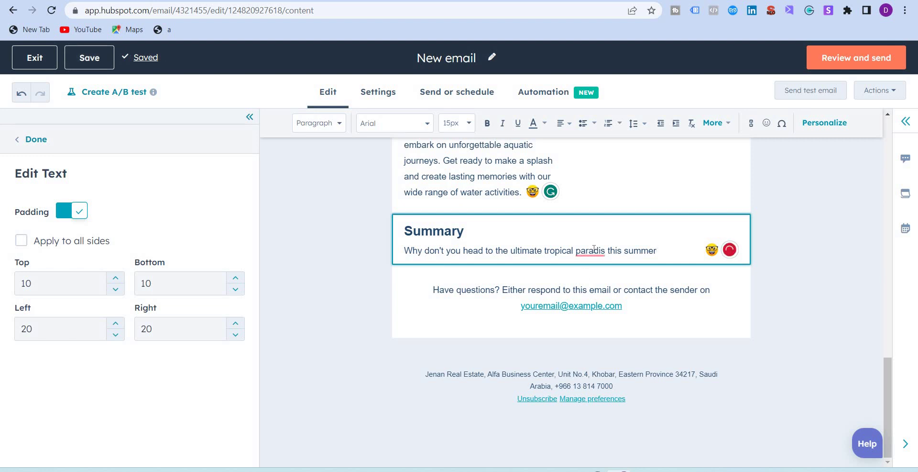
# Correct 'paradis' to 'paradise' and replace the Summary sentence with a regenerated AI summary
pyautogui.moveTo(594, 250)
pyautogui.click(604, 285)
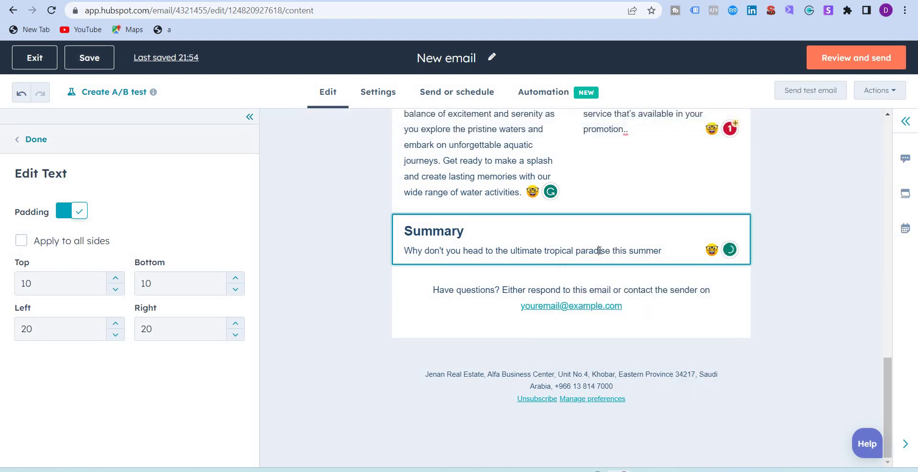
pyautogui.tripleClick(600, 250)
pyautogui.click(682, 249)
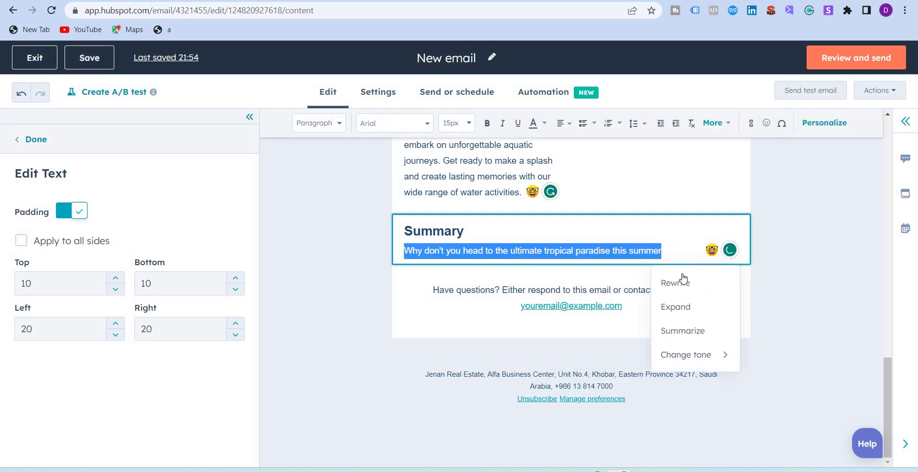
pyautogui.click(687, 335)
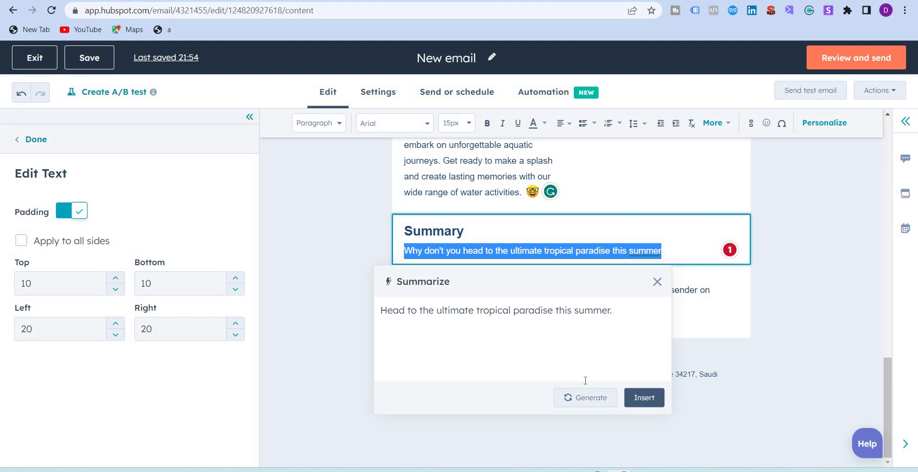
pyautogui.click(587, 402)
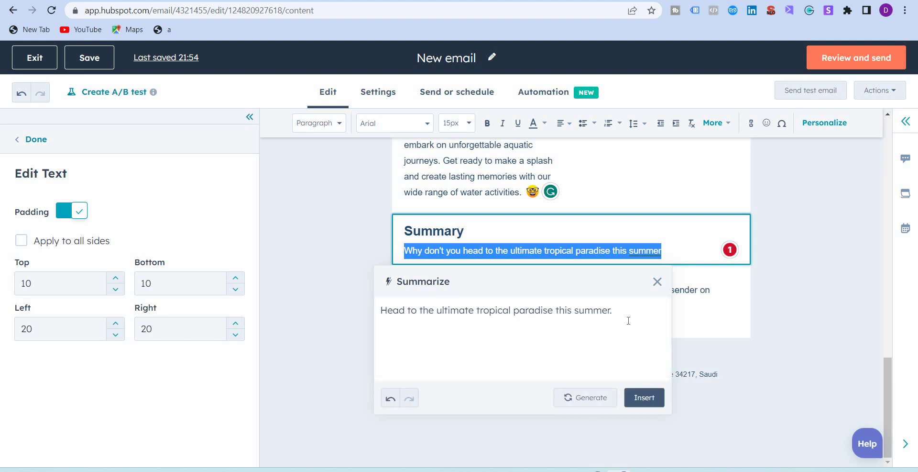
pyautogui.click(644, 397)
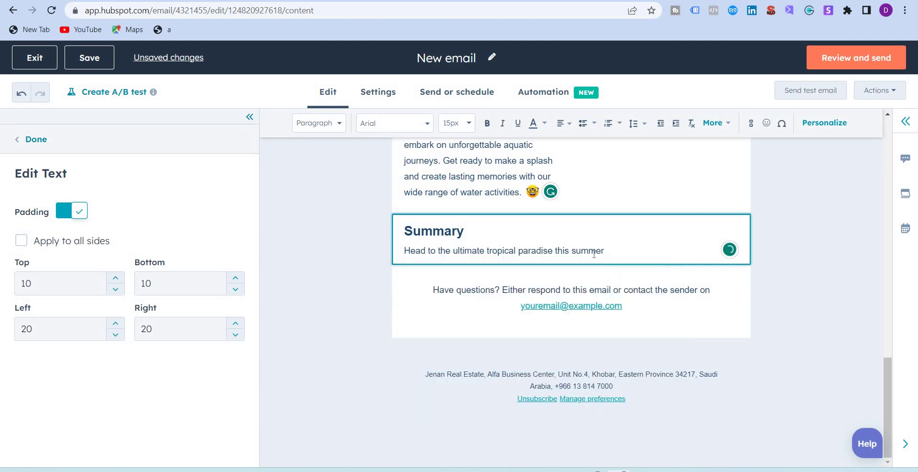
# Expand the summary line with AI into a full paragraph, followed by an empty line
pyautogui.moveTo(618, 251); pyautogui.dragTo(402, 253)
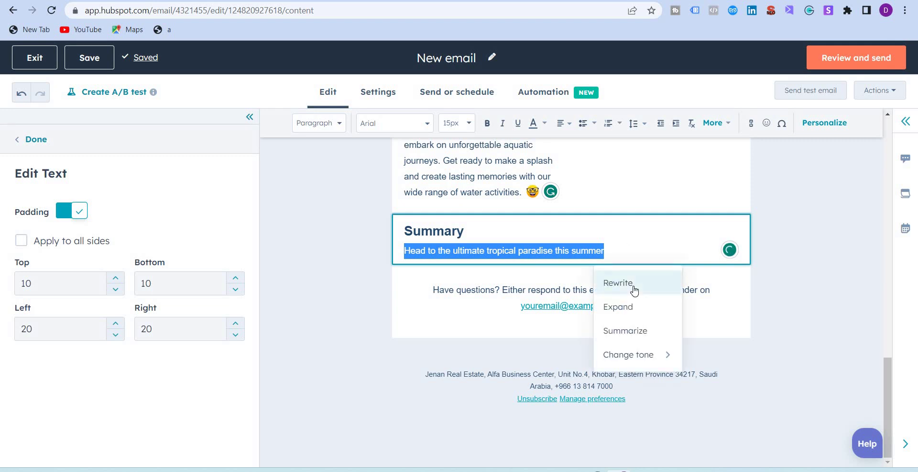
pyautogui.click(633, 306)
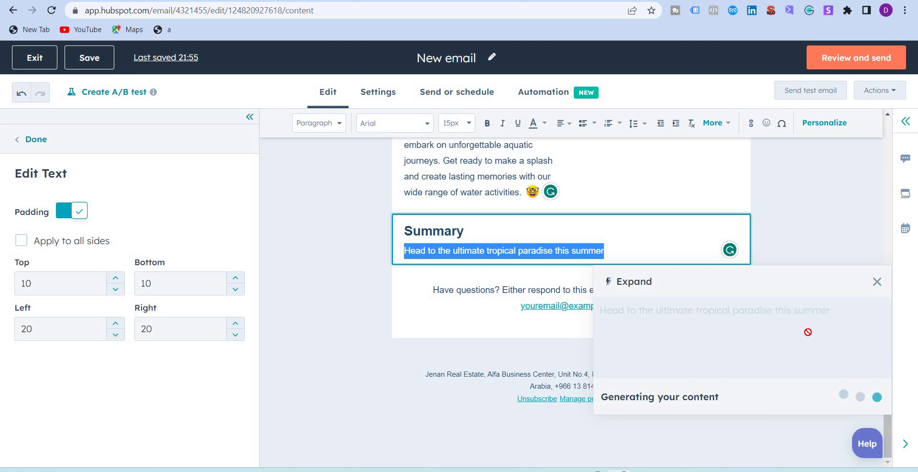
pyautogui.scroll(-3, 734, 341)
pyautogui.click(864, 397)
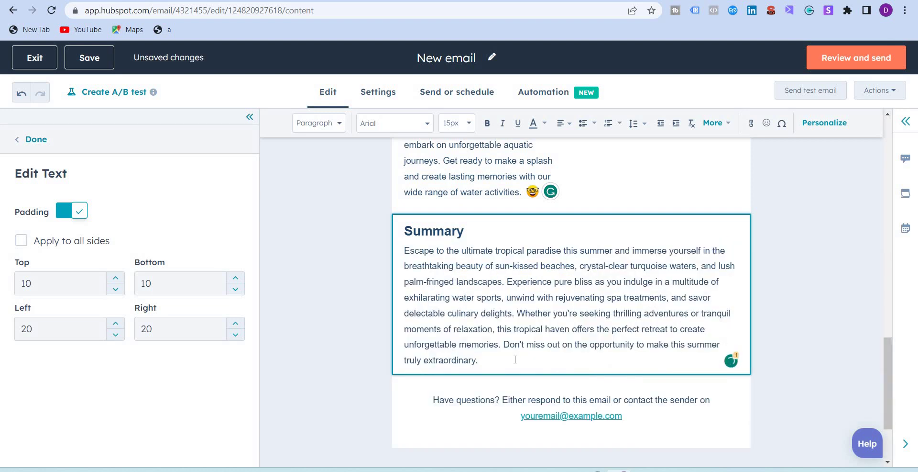
pyautogui.press('Return')
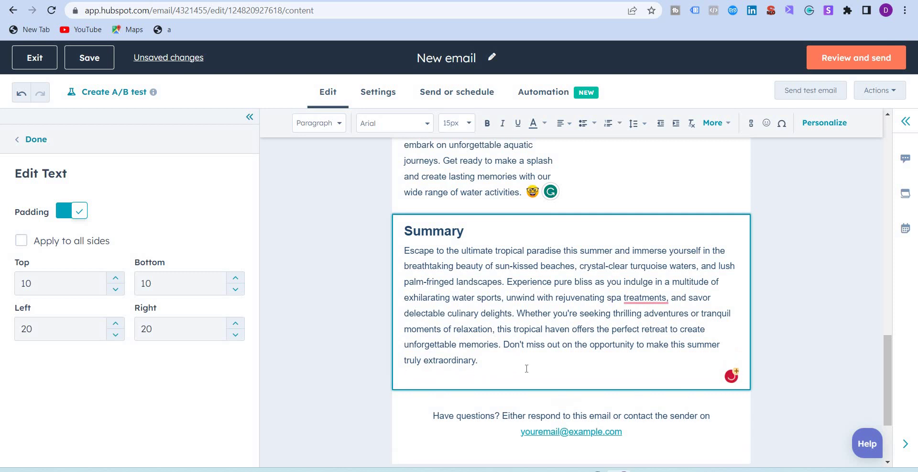
pyautogui.scroll(20, 526, 368)
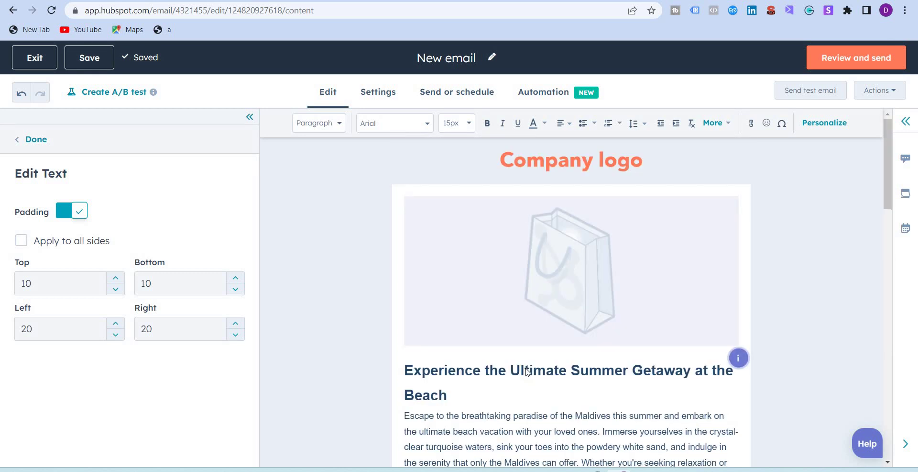